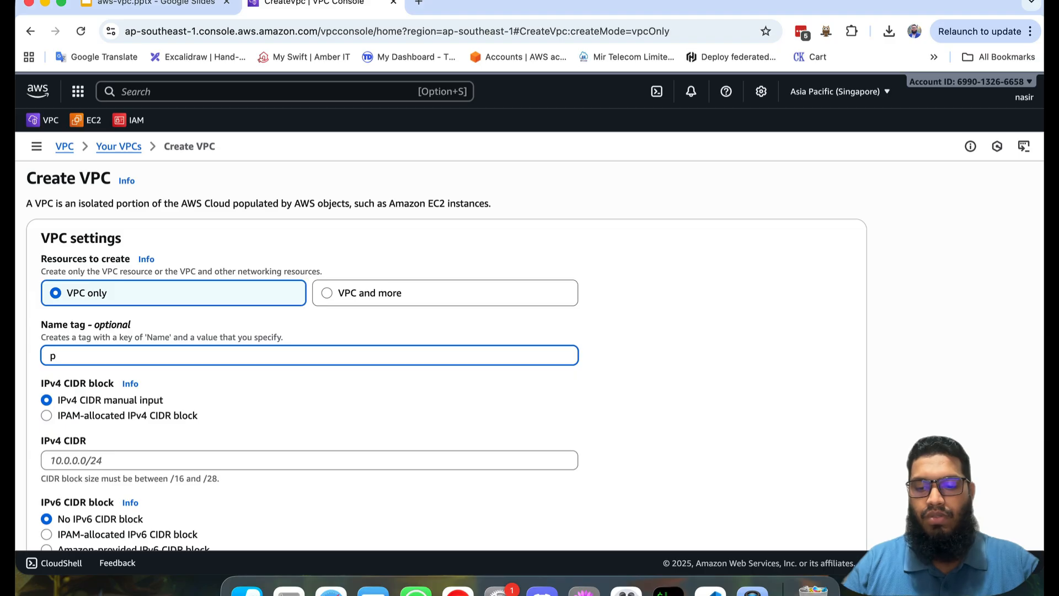
Step: Name the new VPC prod-vpc, set its IPv4 CIDR to 10.10.0.0/16 and create it
type("rod-vpc")
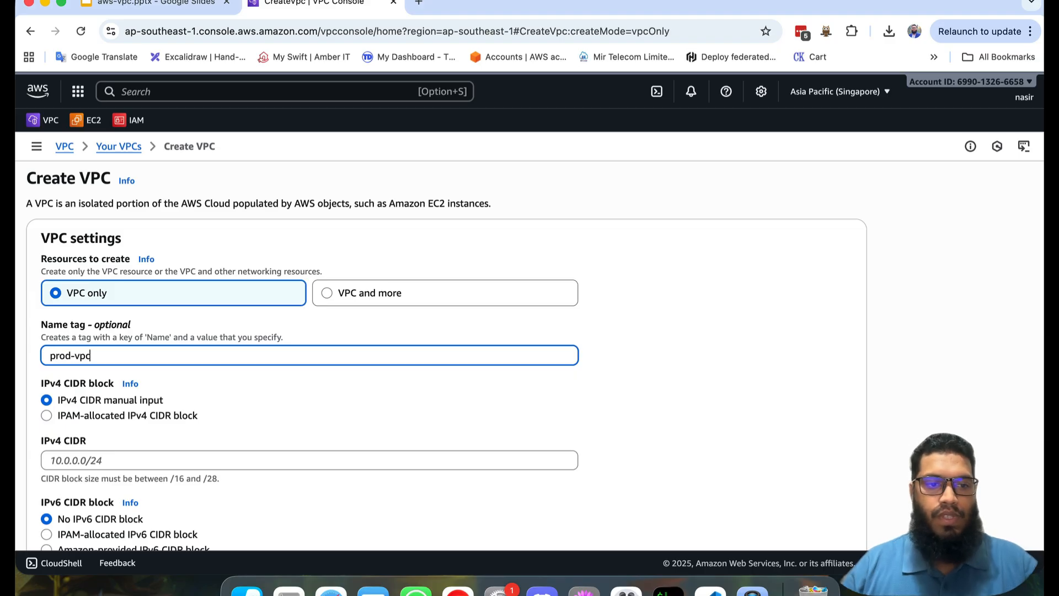
scroll(197, 406, "down", 2)
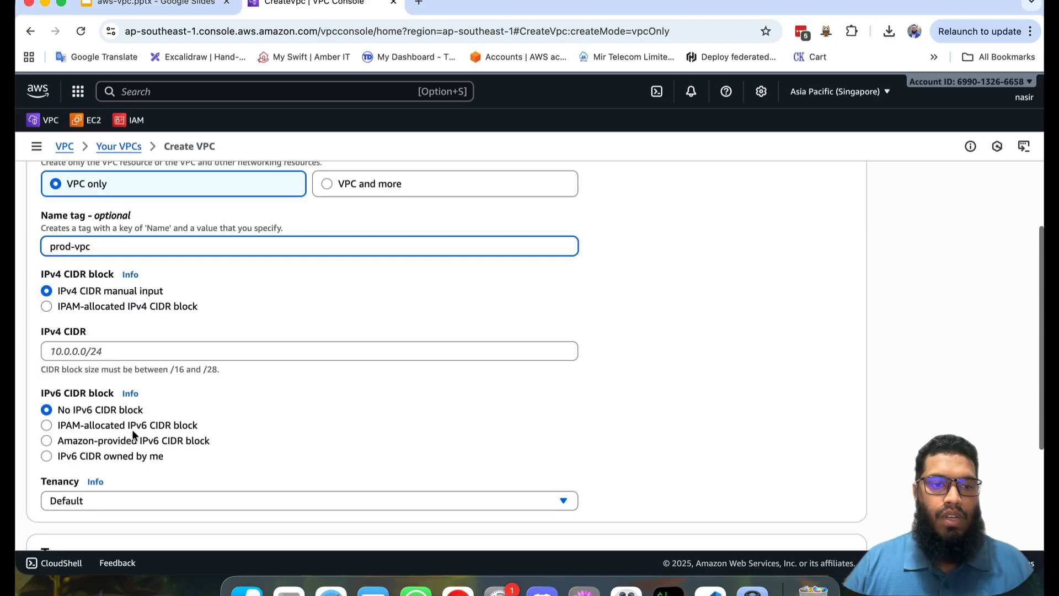
left_click(113, 352)
type("10.")
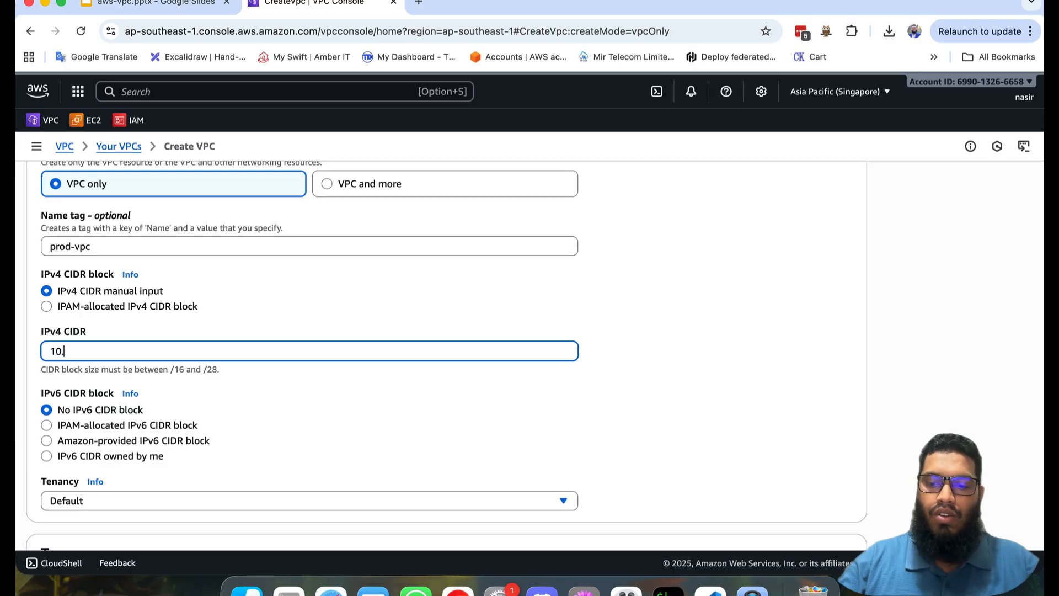
type("10.0")
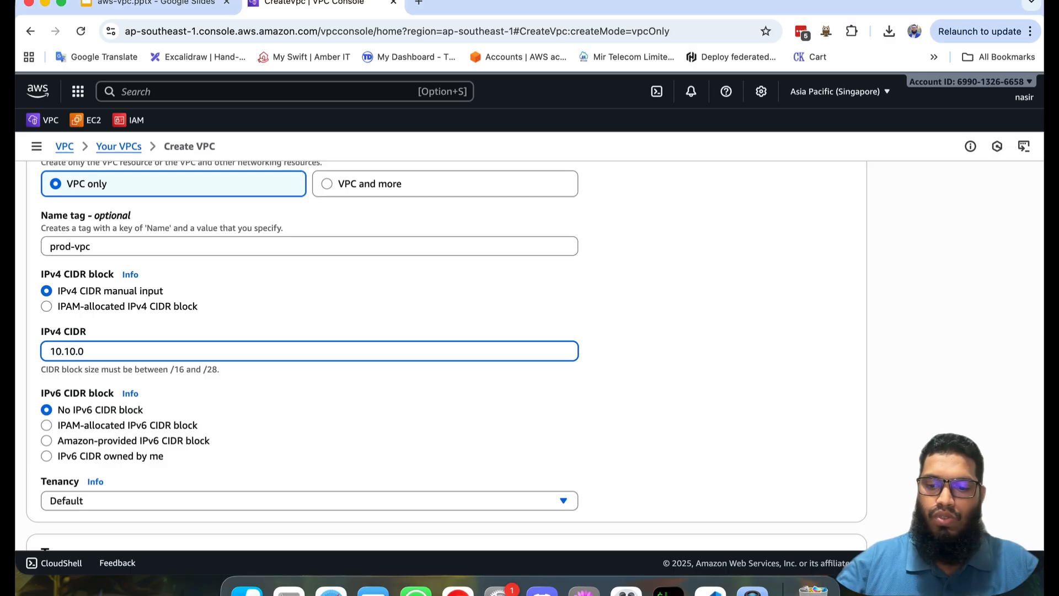
type(".0/16")
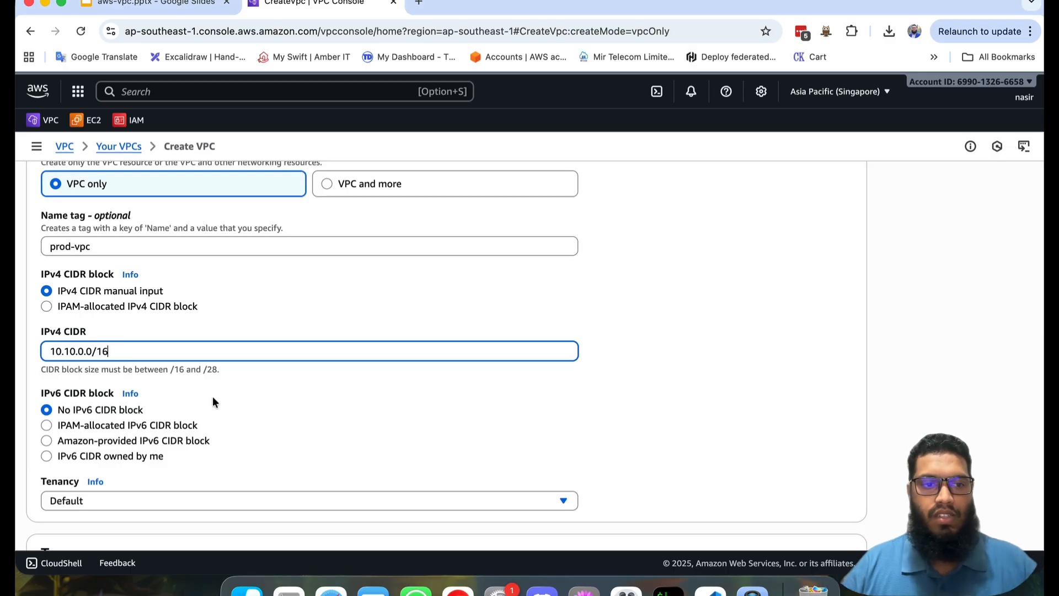
scroll(303, 425, "down", 3)
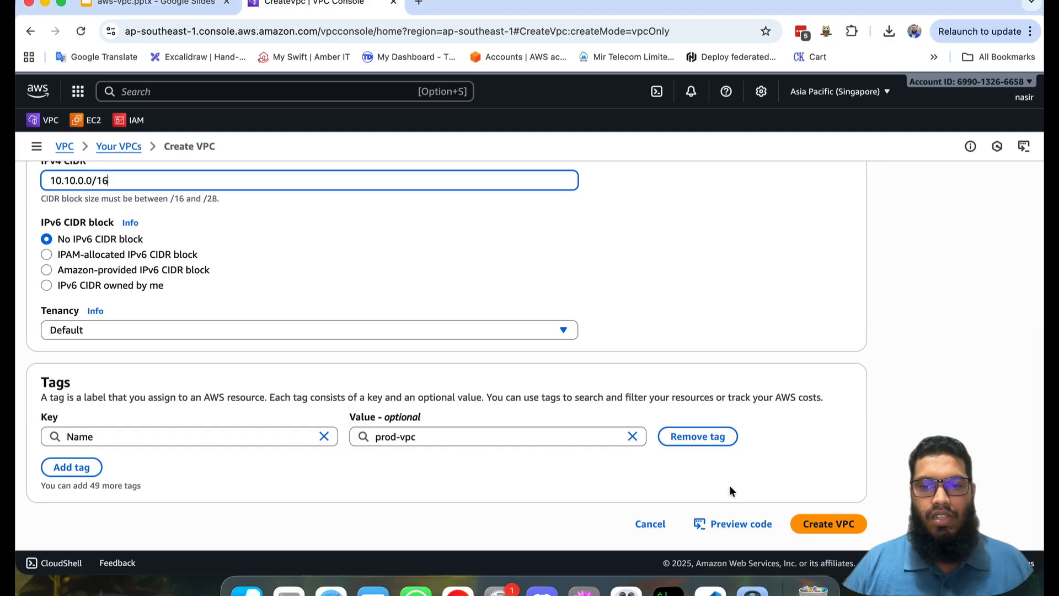
left_click(816, 524)
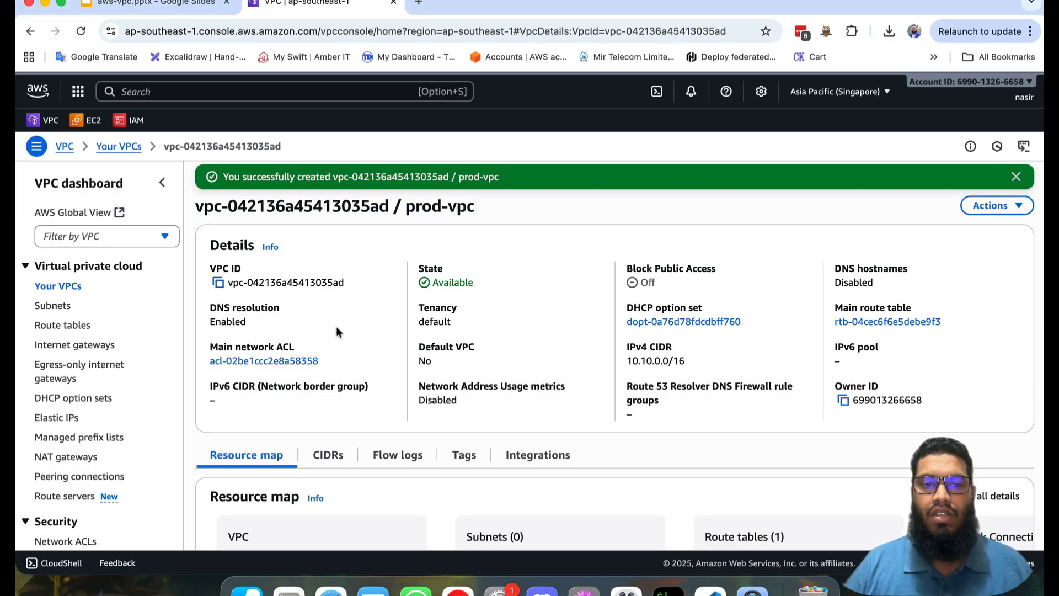
Step: Start creating subnets and choose prod-vpc as the VPC that will contain them
scroll(336, 327, "down", 2)
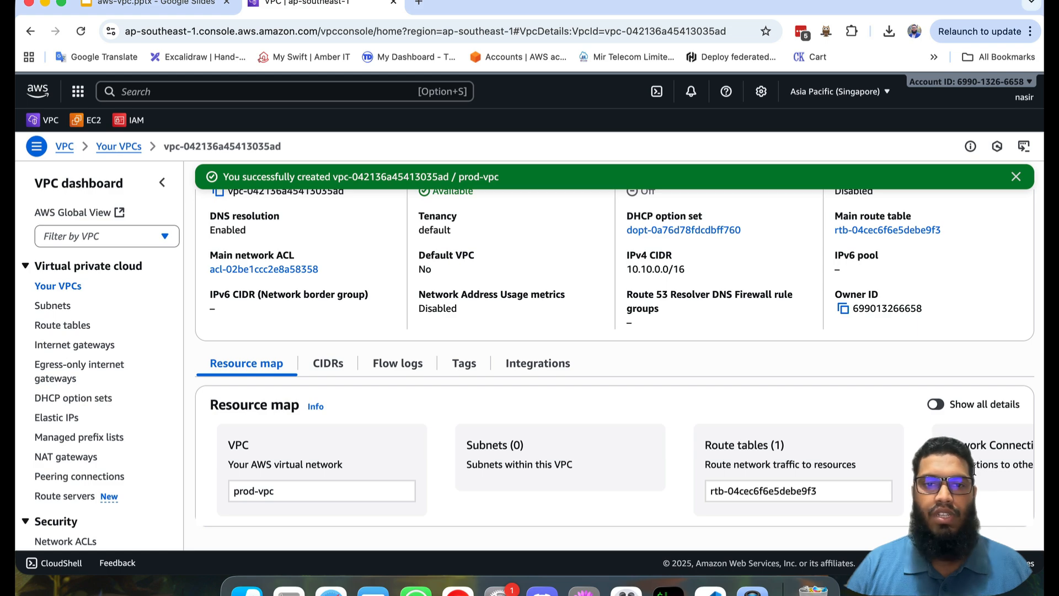
left_click(52, 307)
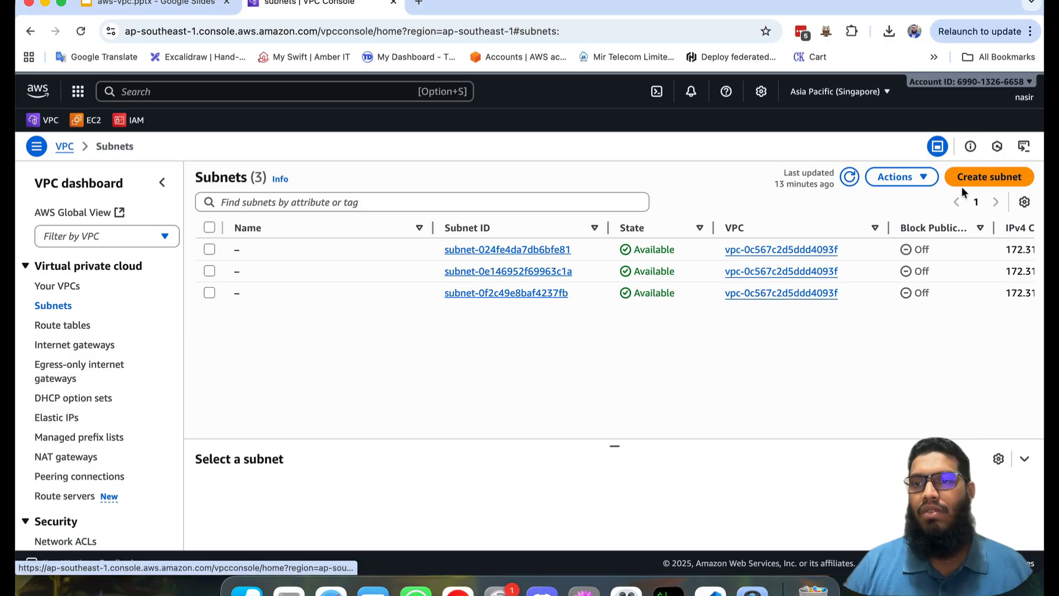
left_click(980, 177)
left_click(189, 270)
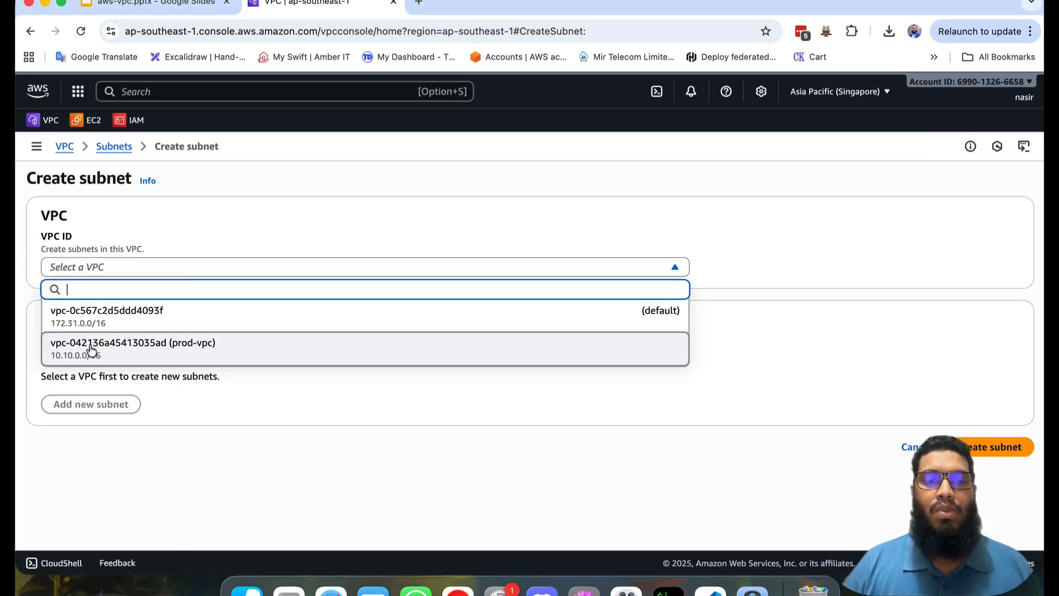
left_click(159, 352)
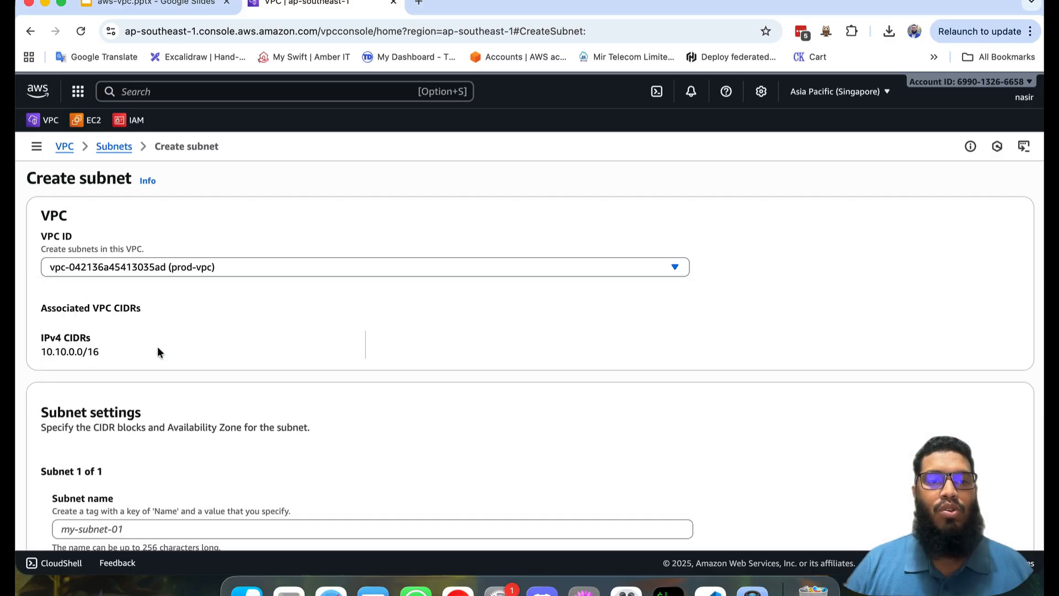
Step: Name the first subnet public-subnet-1a and place it in availability zone ap-southeast-1a
scroll(343, 302, "down", 5)
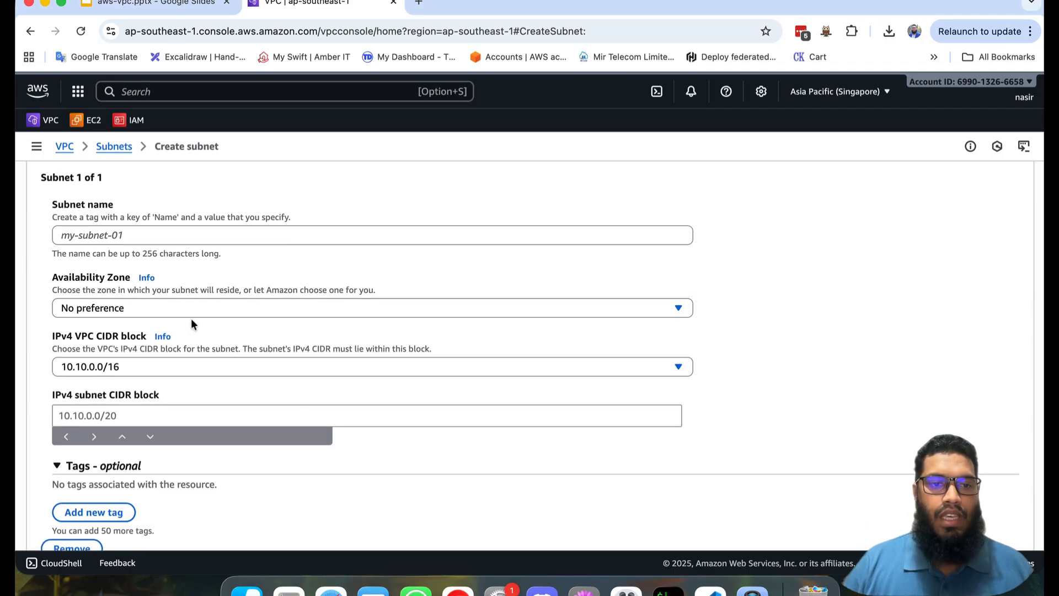
left_click(171, 309)
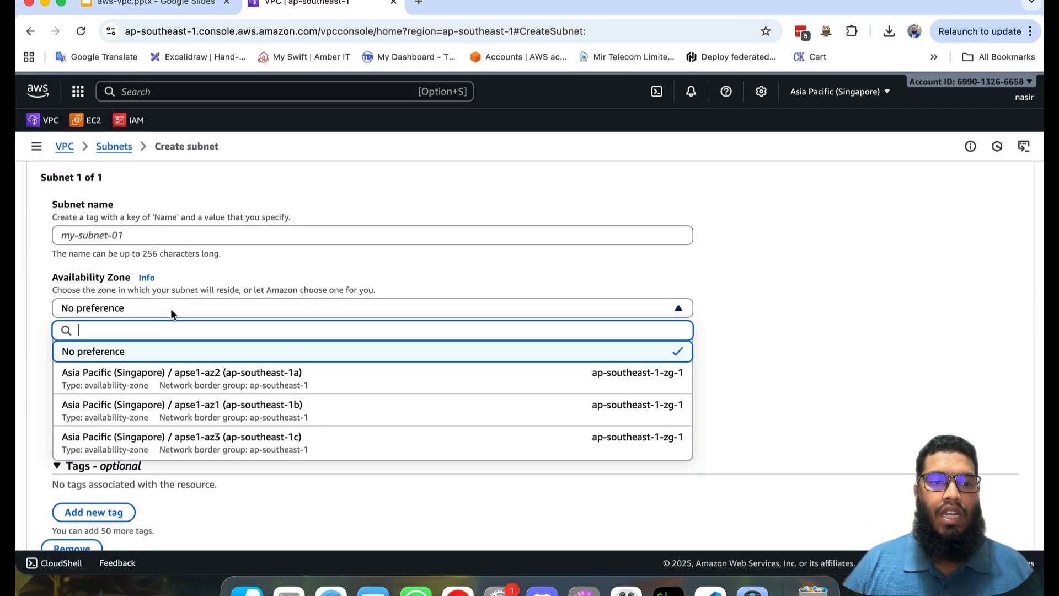
left_click(166, 228)
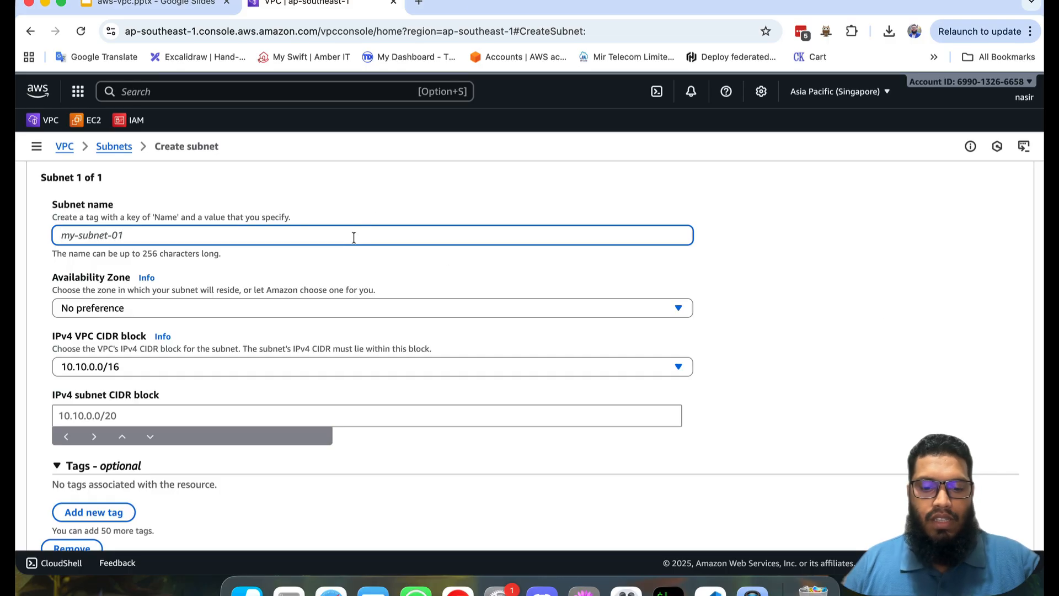
type("public-subnet-1a")
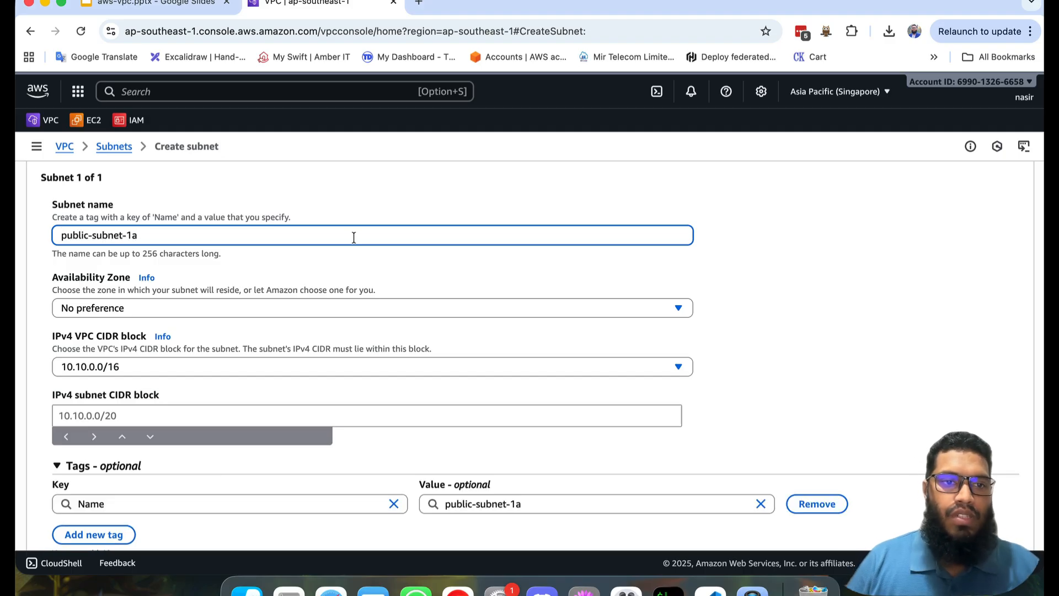
left_click(183, 309)
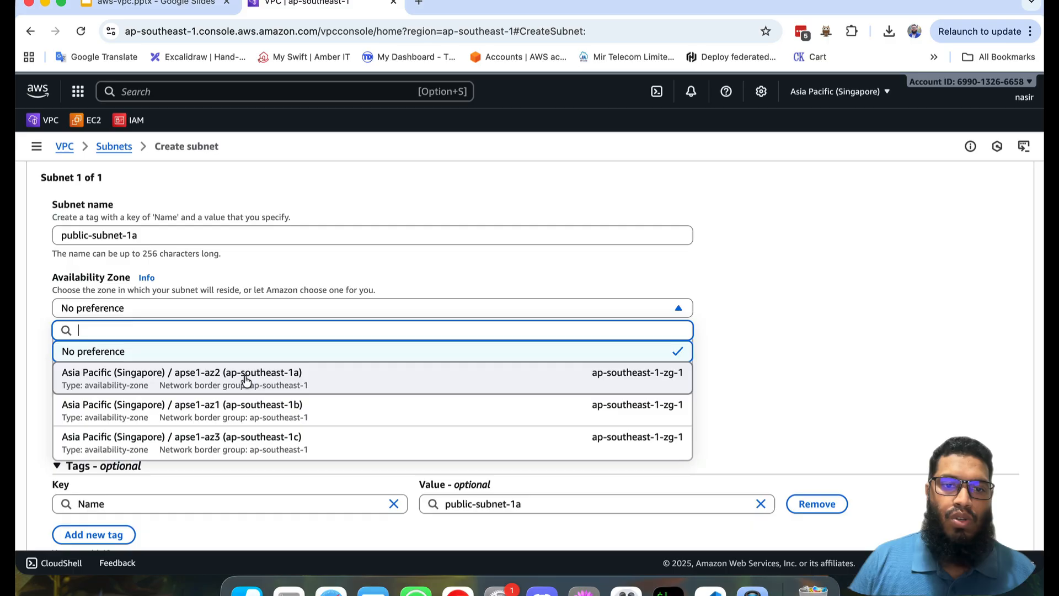
left_click(291, 380)
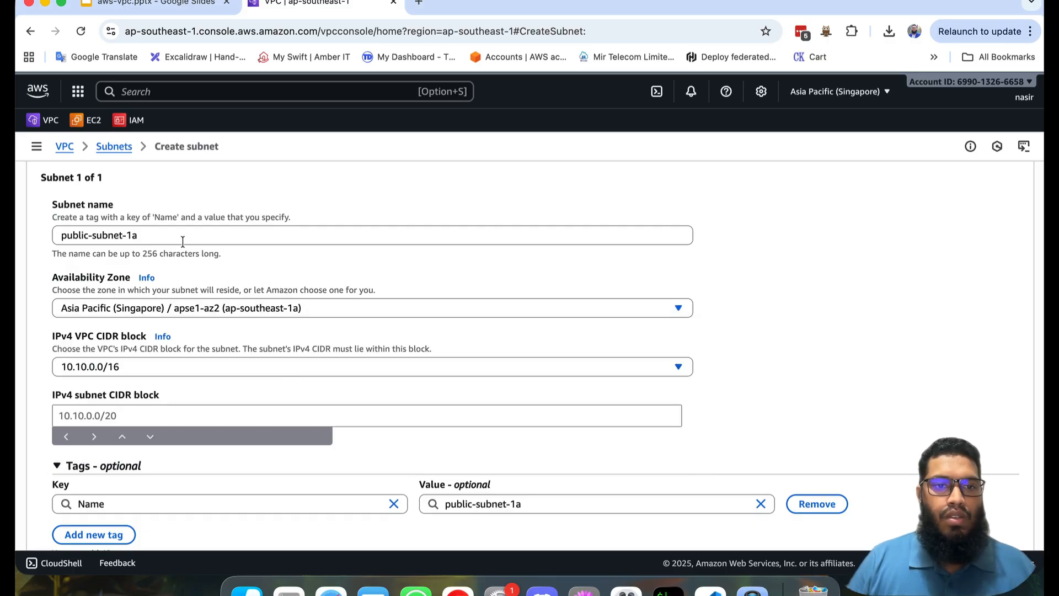
Step: Set the IPv4 CIDR block of public-subnet-1a to 10.10.1.0/24
left_click(146, 412)
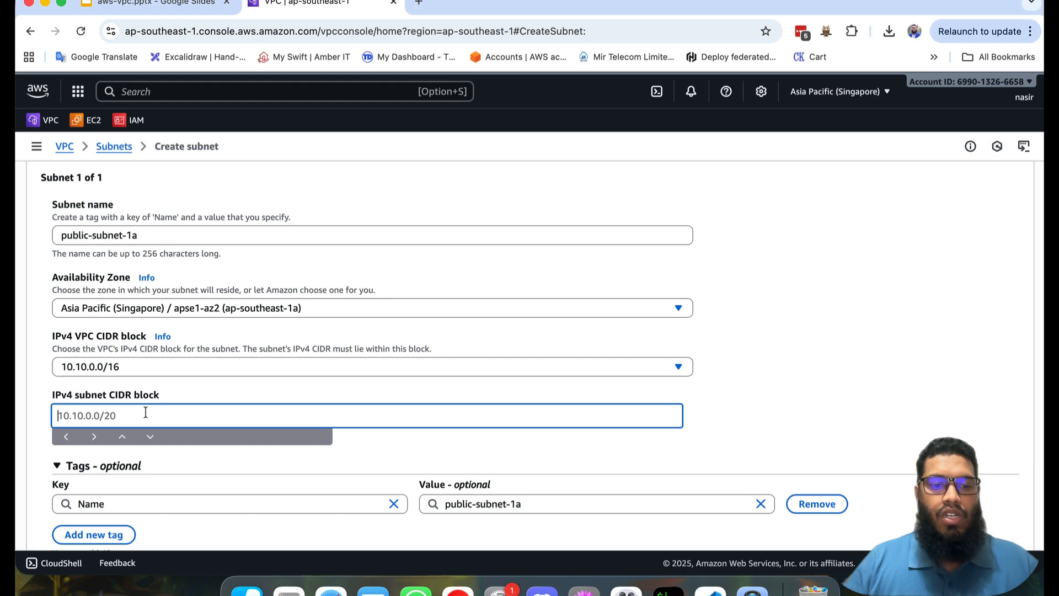
type("10.10.")
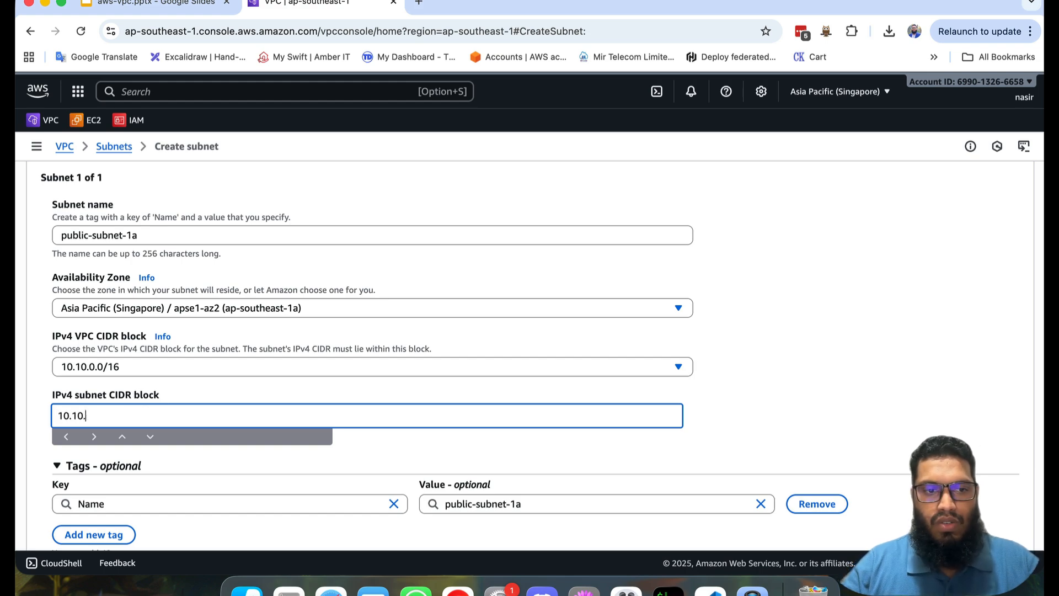
type("1.0")
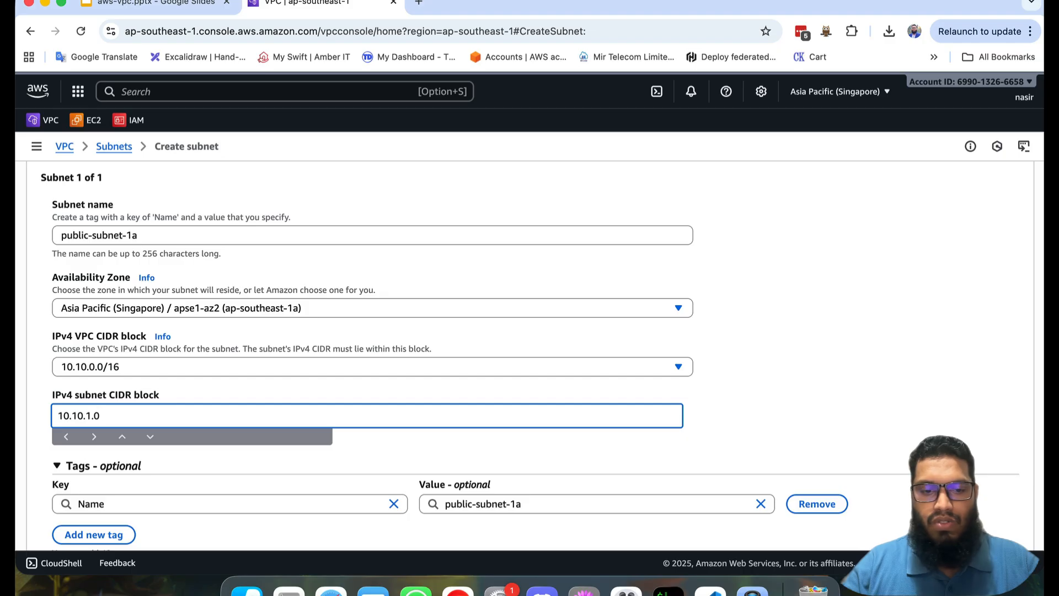
type("/24")
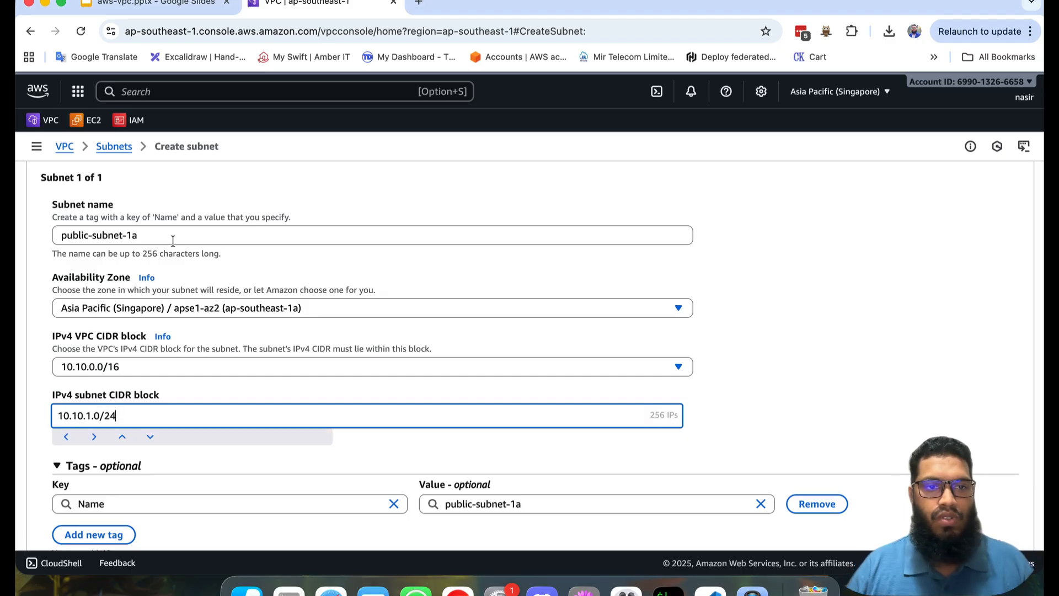
Step: Add a second subnet named public-subnet-1b in availability zone ap-southeast-1b
scroll(189, 466, "down", 3)
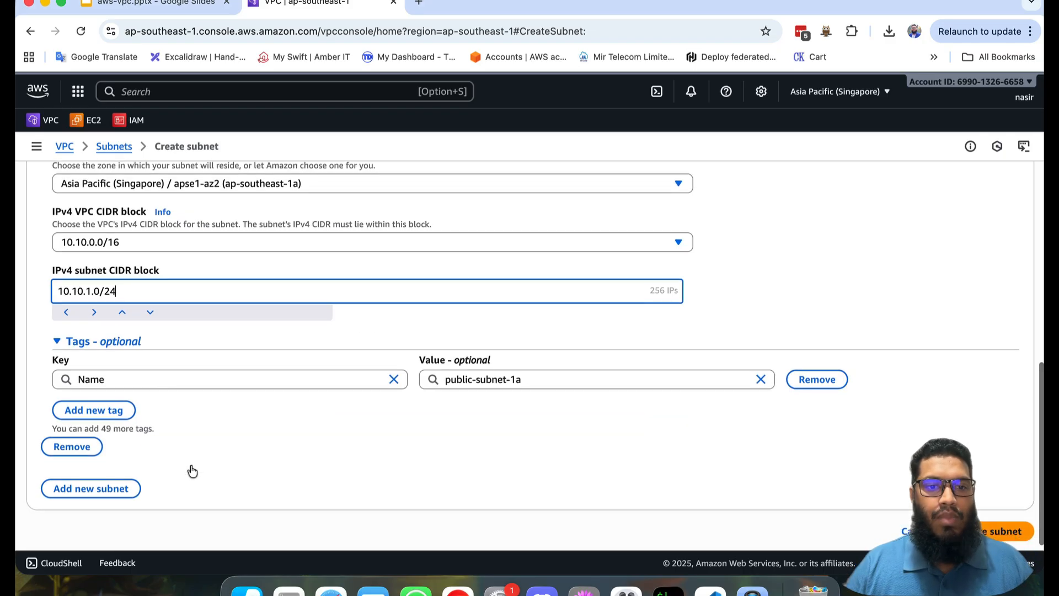
left_click(104, 484)
scroll(244, 411, "down", 3)
scroll(246, 408, "down", 1)
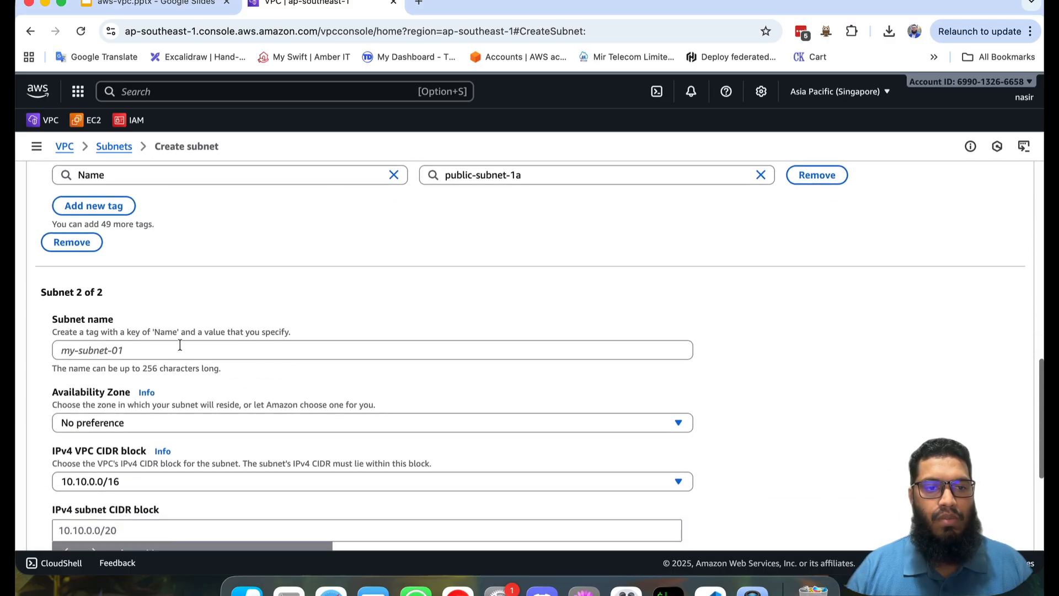
left_click(180, 345)
type("public-subnet-1a")
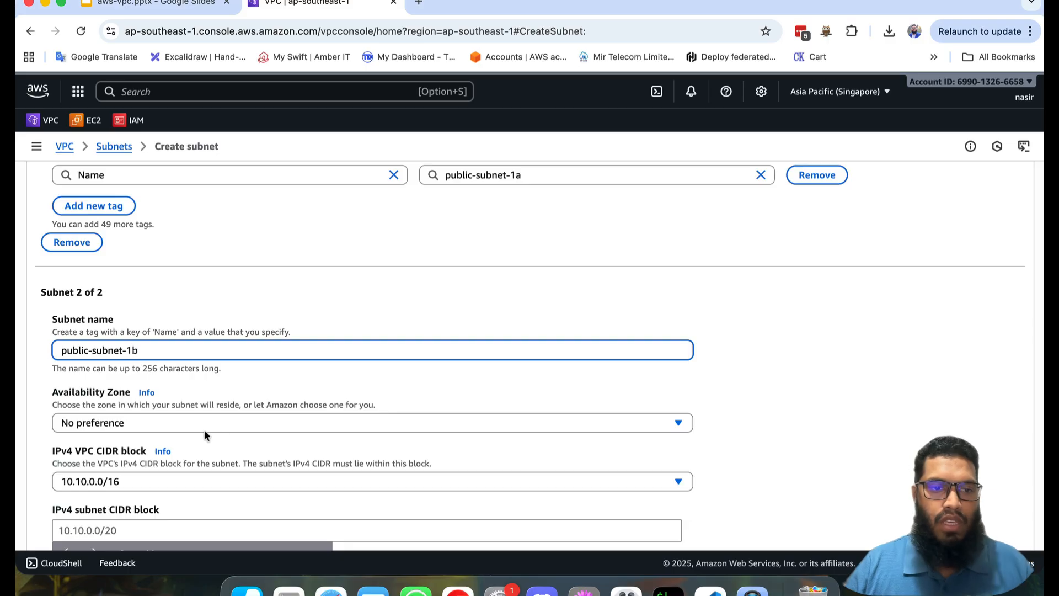
left_click(189, 421)
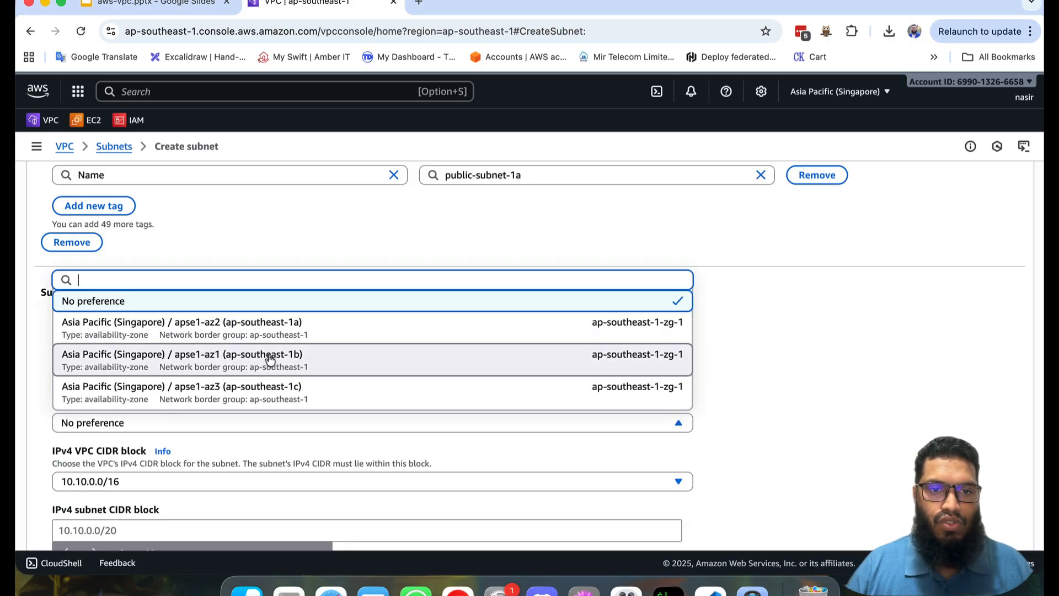
left_click(267, 357)
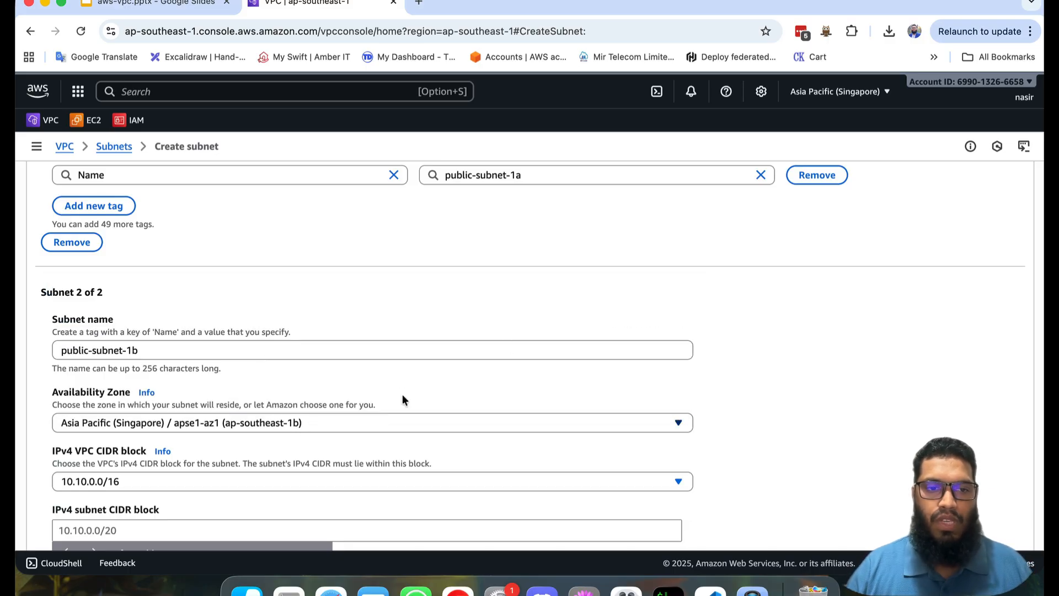
Step: Set the IPv4 CIDR block of public-subnet-1b to 10.10.2.0/24
scroll(402, 399, "down", 3)
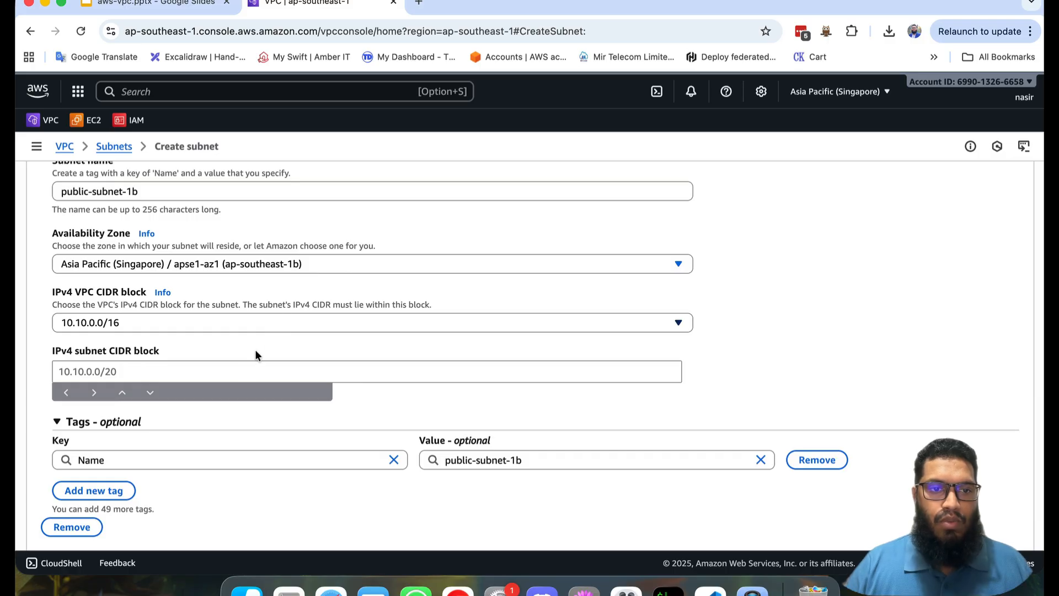
left_click(240, 366)
type("10.10.2.0")
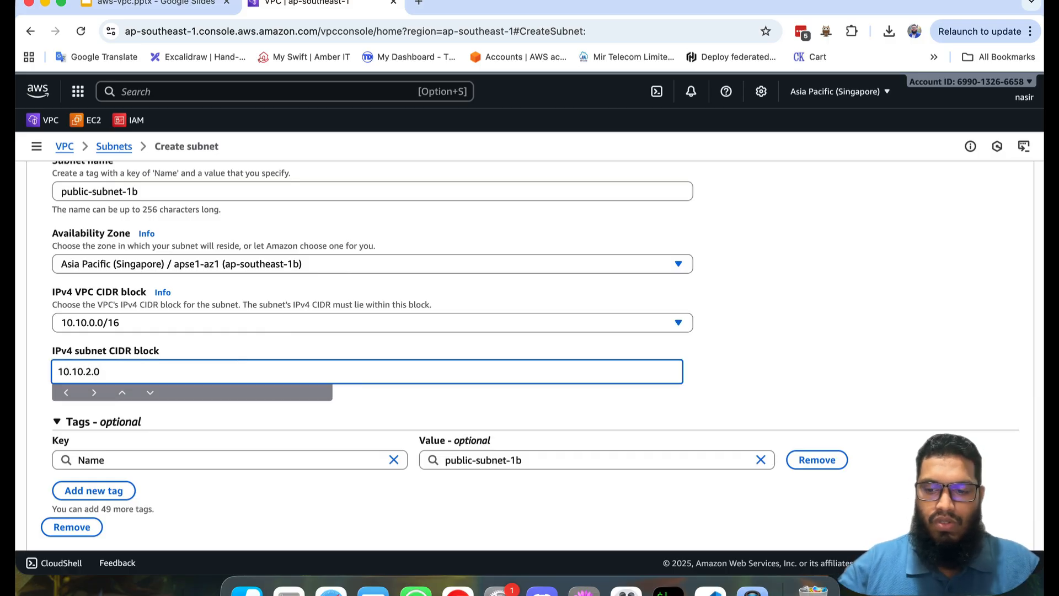
type("/24")
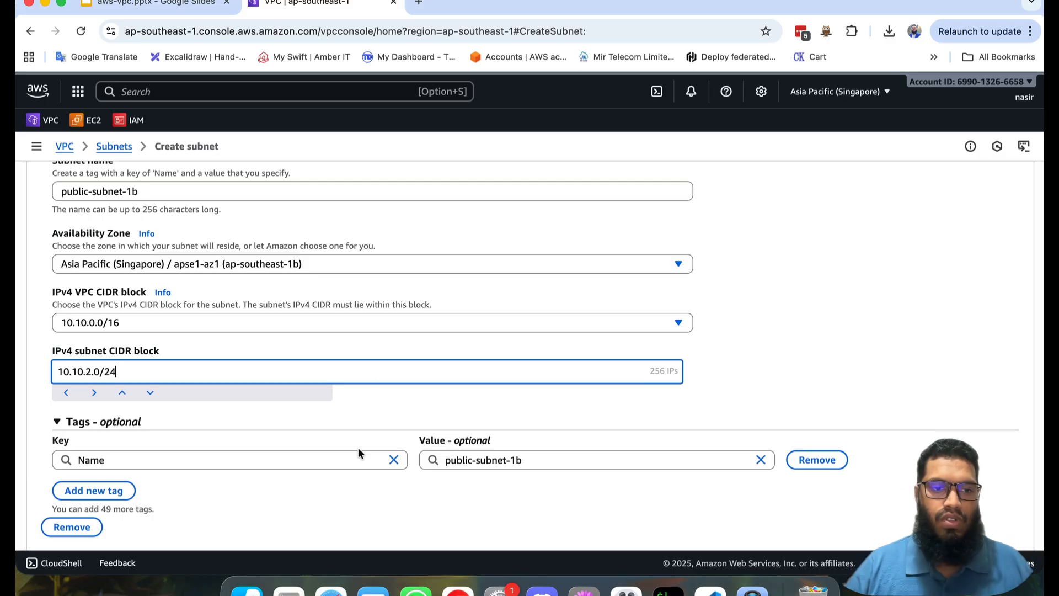
Step: Add a third subnet named public-subnet-1c in availability zone ap-southeast-1c
scroll(359, 448, "down", 2)
left_click(98, 485)
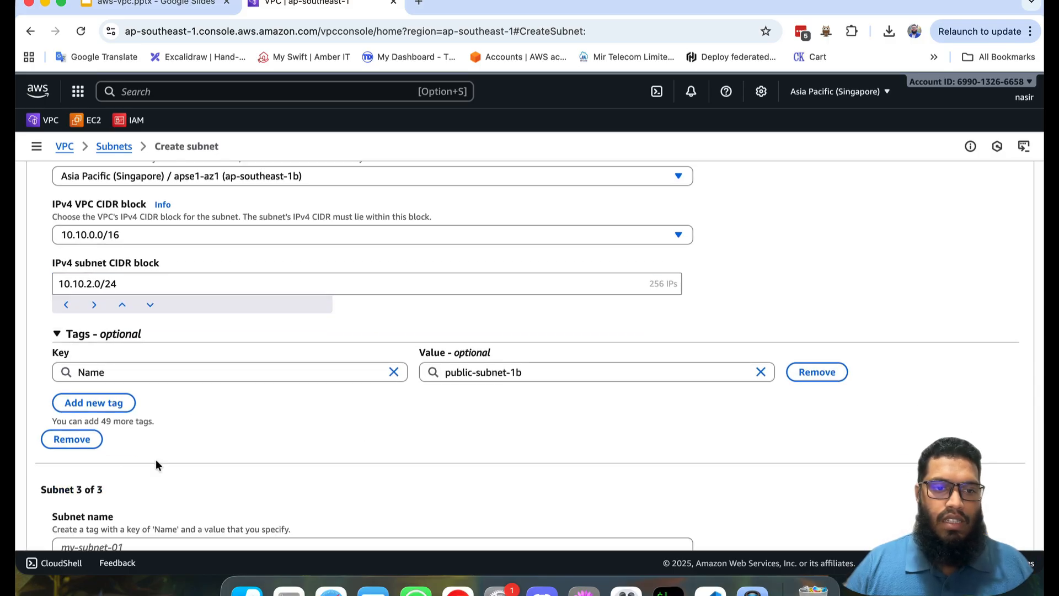
scroll(268, 404, "down", 4)
left_click(210, 339)
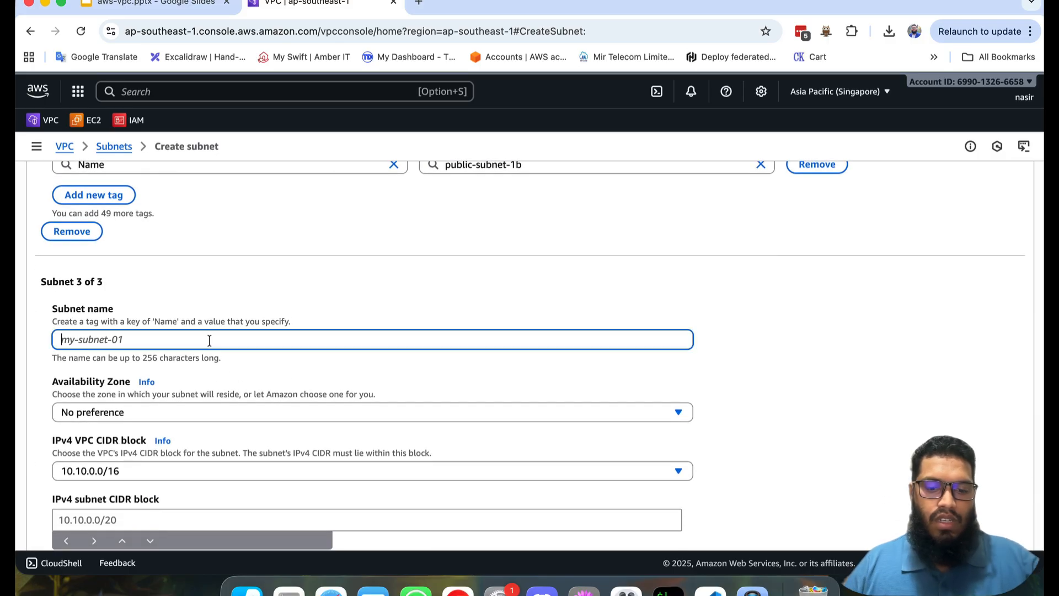
type("public-subnet-1a")
key("BackSpace")
type("c")
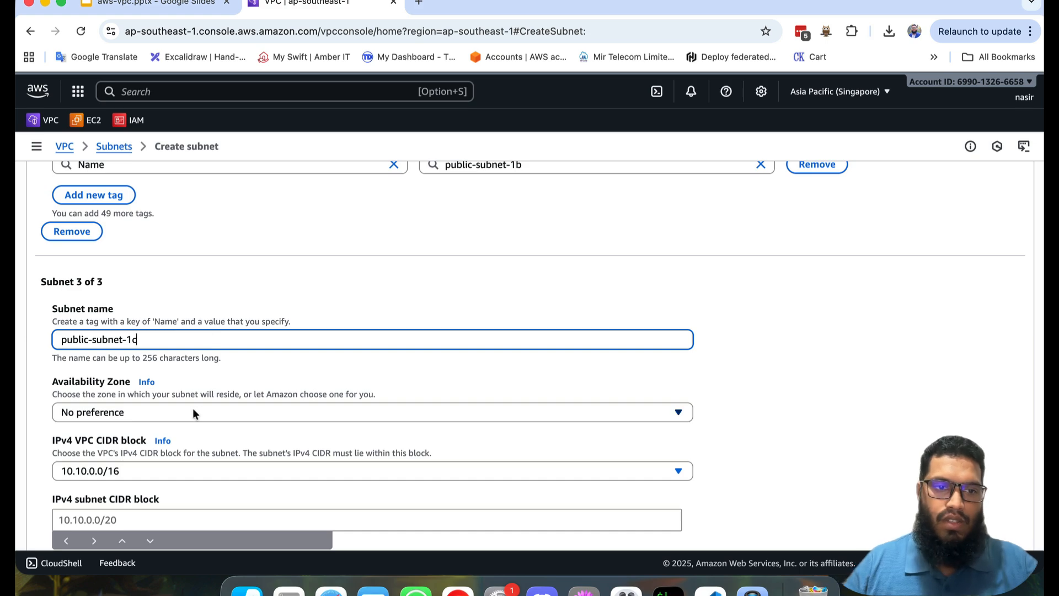
left_click(181, 412)
left_click(268, 379)
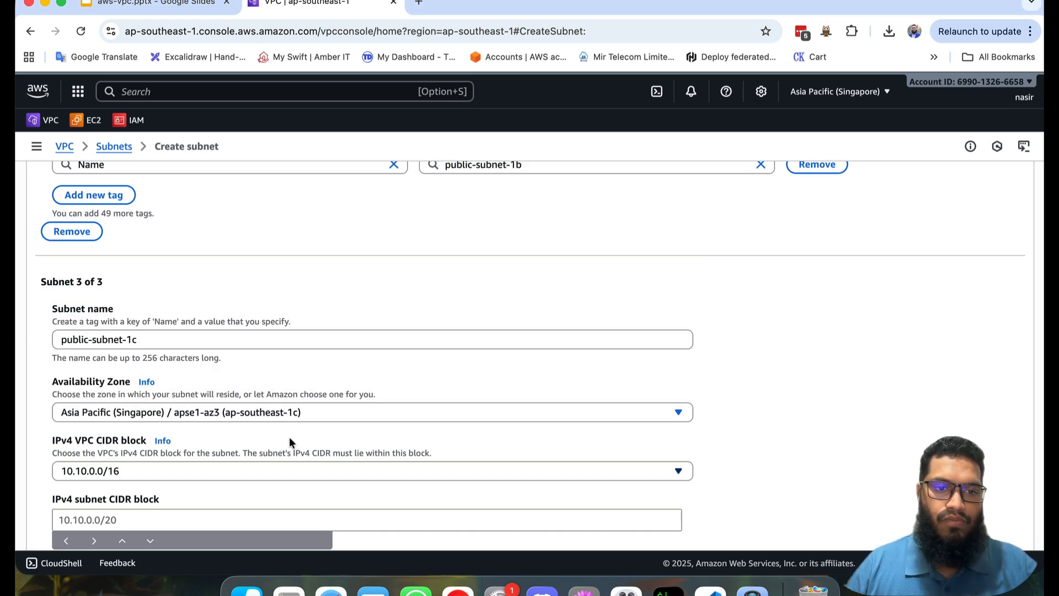
Step: Set the IPv4 CIDR block of public-subnet-1c to 10.10.3.0/24 and create the three public subnets
scroll(289, 437, "down", 2)
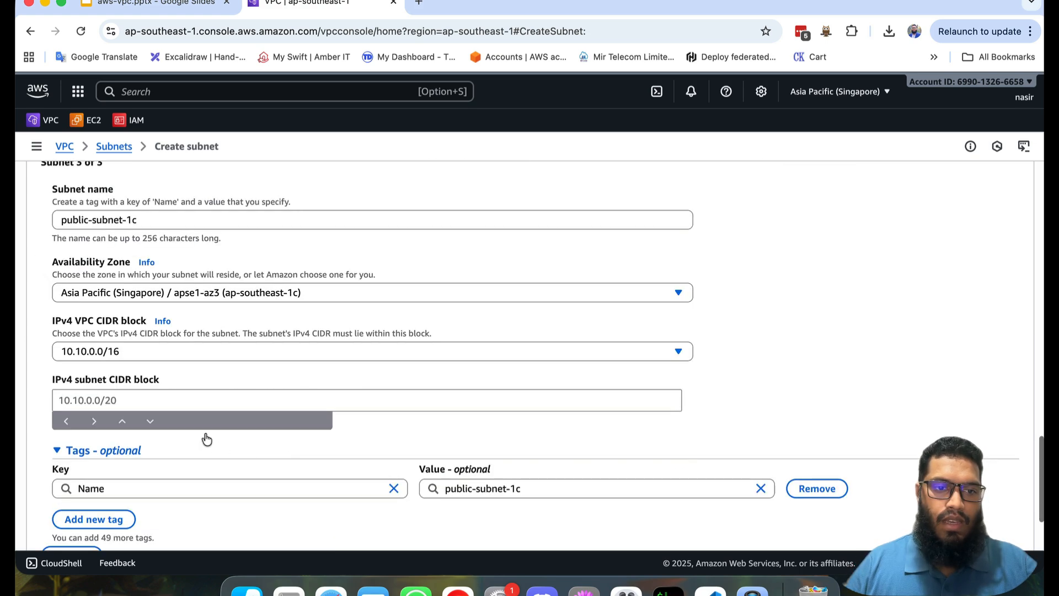
left_click(201, 401)
type("10")
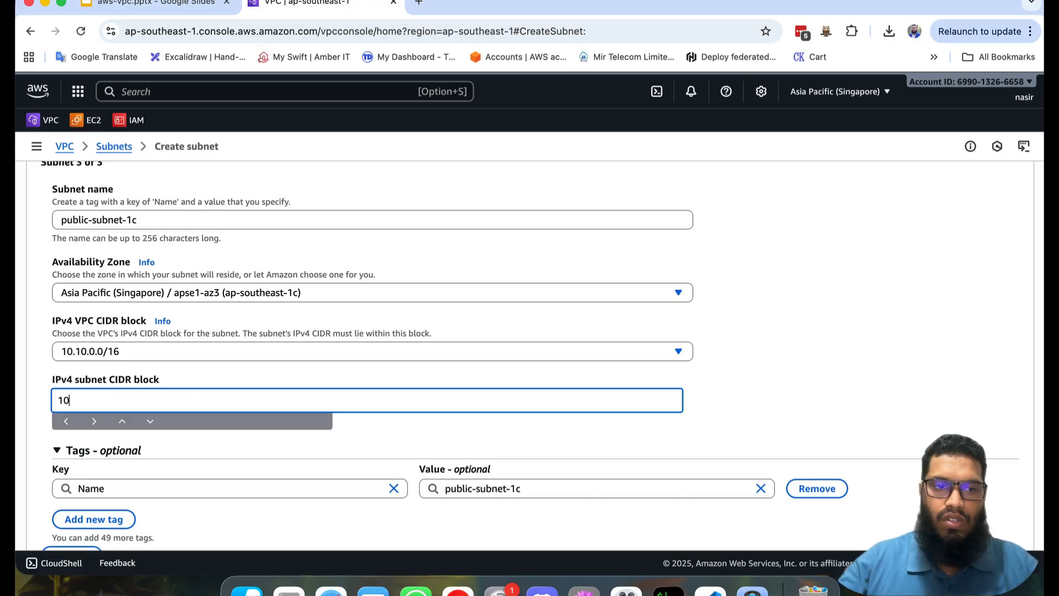
type(".10.")
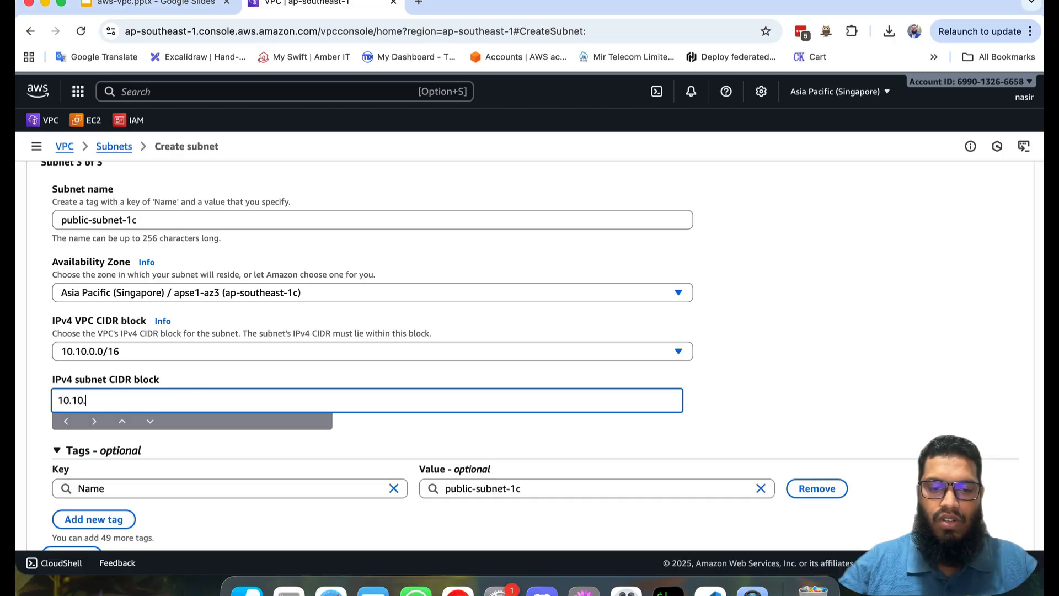
type("3.0/2")
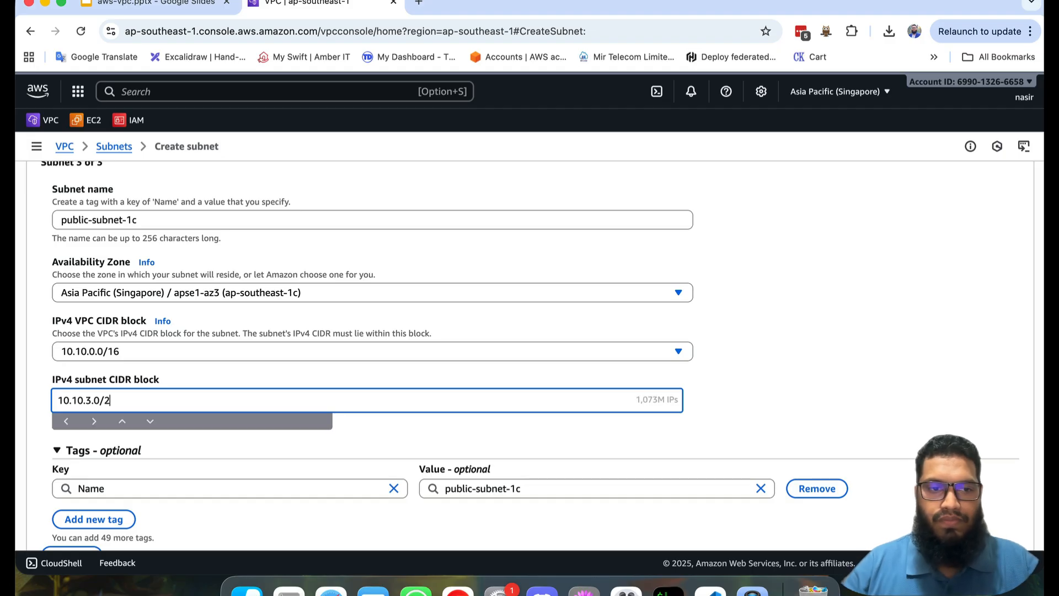
type("4")
scroll(364, 385, "down", 3)
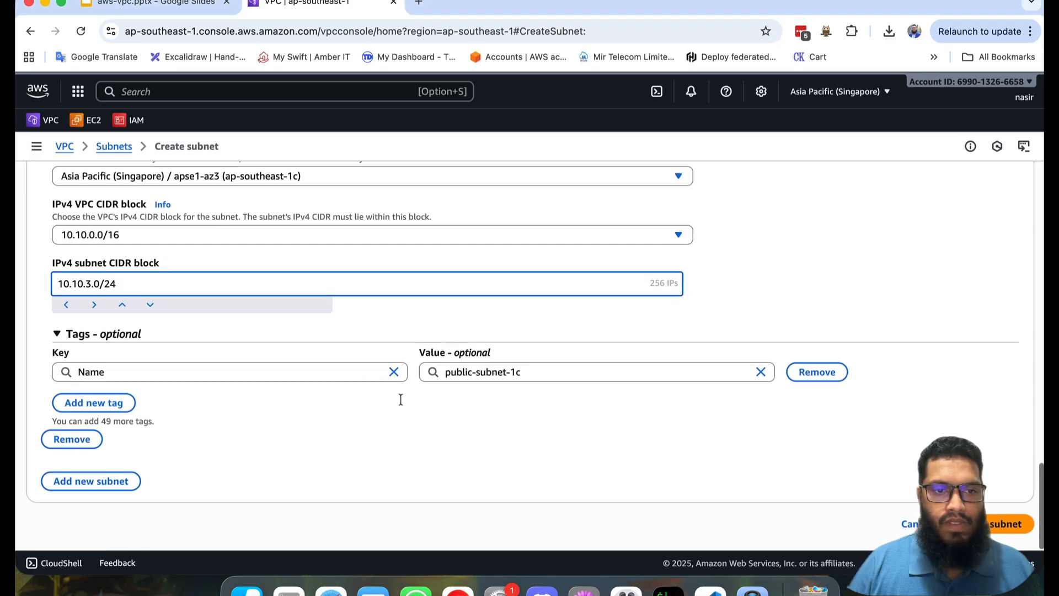
left_click(1005, 523)
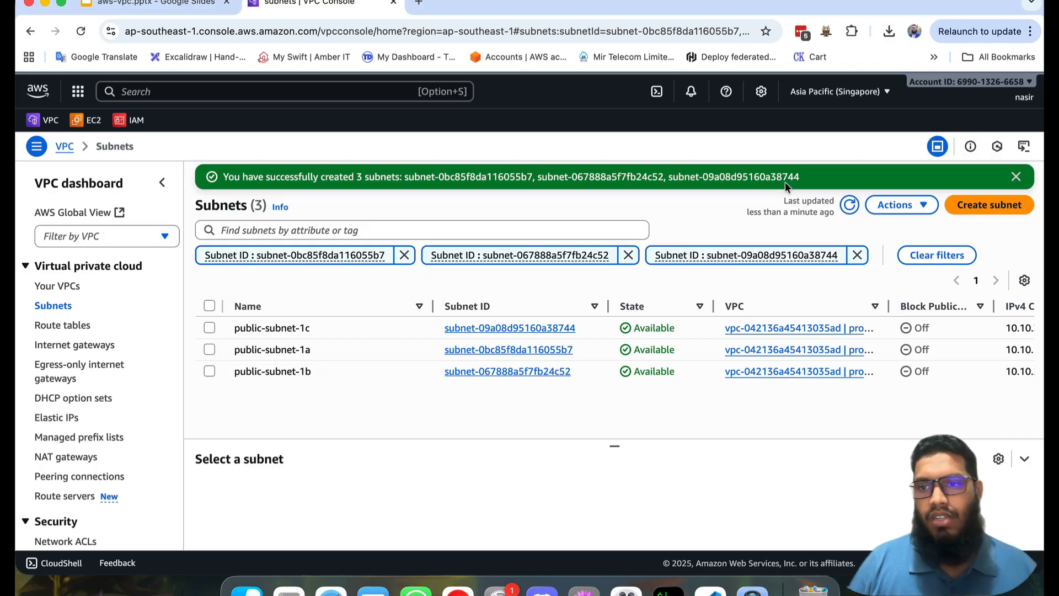
Step: Start creating another set of subnets and select prod-vpc as their VPC
left_click(993, 206)
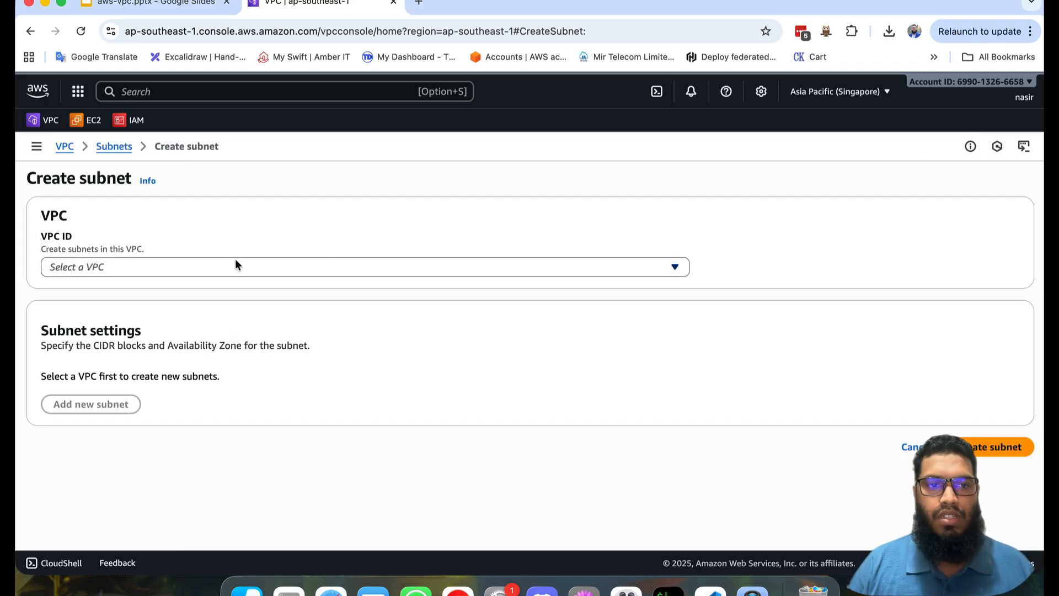
left_click(235, 265)
left_click(160, 344)
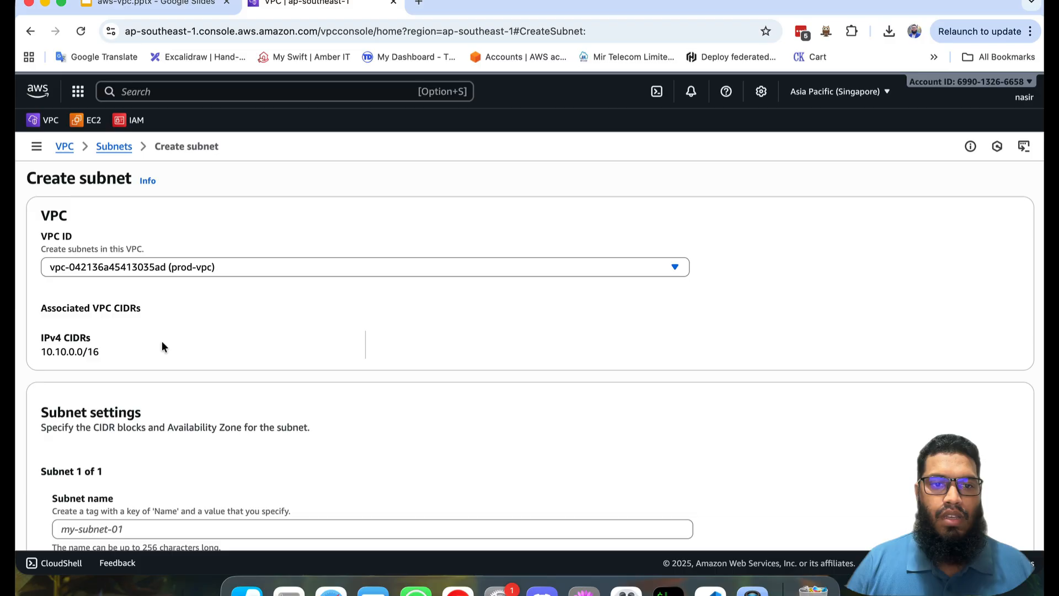
Step: Name the first new subnet private-subnet-1a and place it in availability zone ap-southeast-1a
scroll(273, 344, "down", 3)
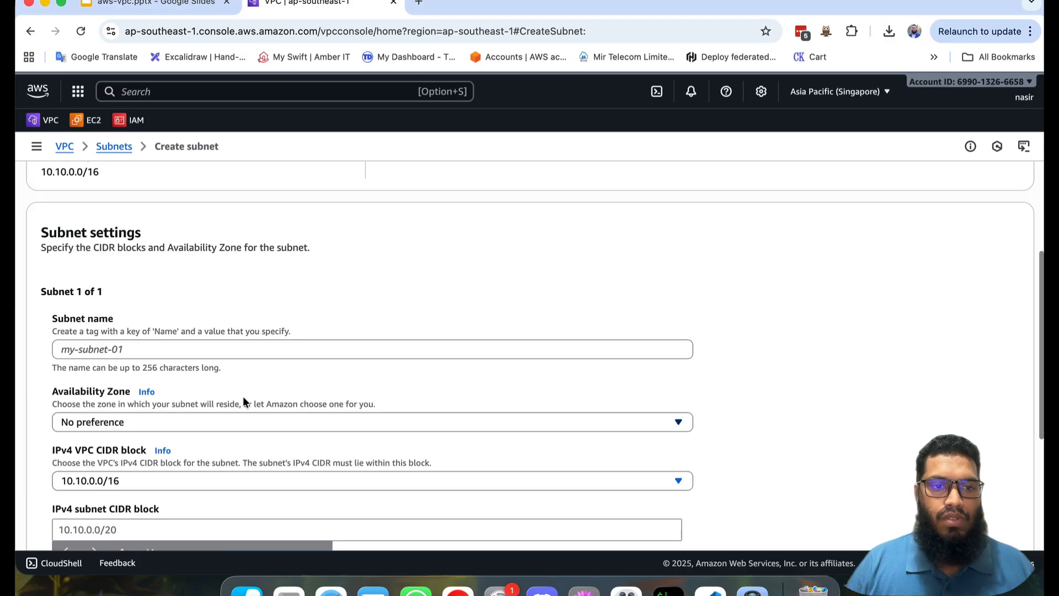
left_click(192, 350)
type("public-subnet-1a")
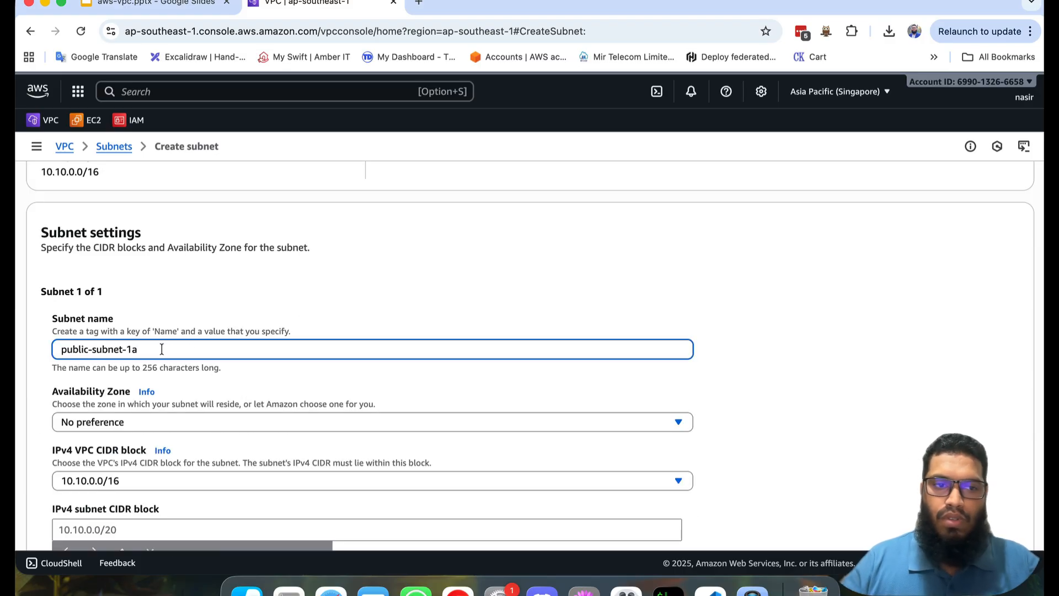
double_click(75, 348)
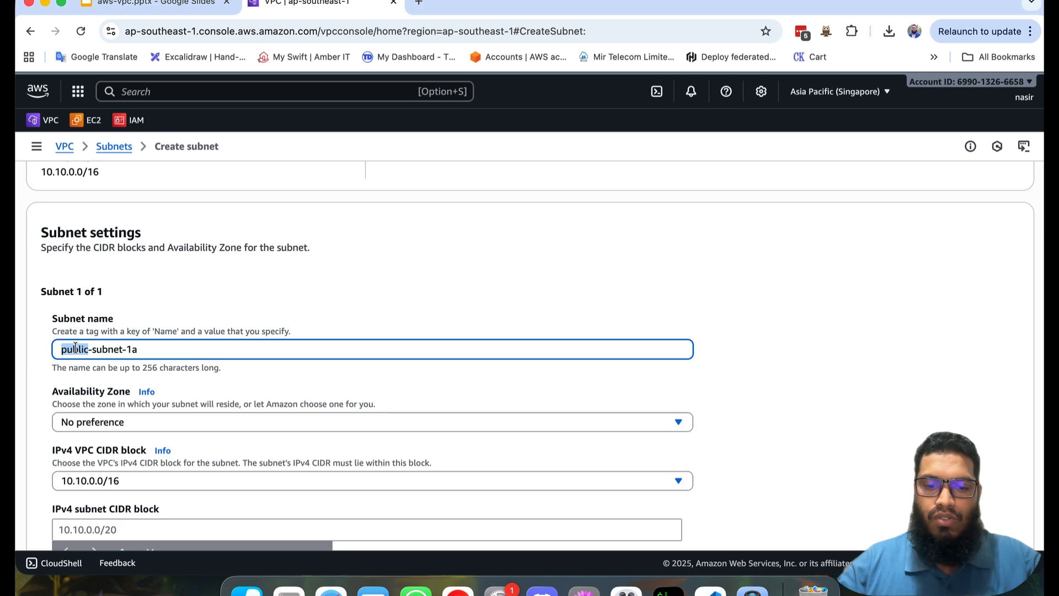
type("private")
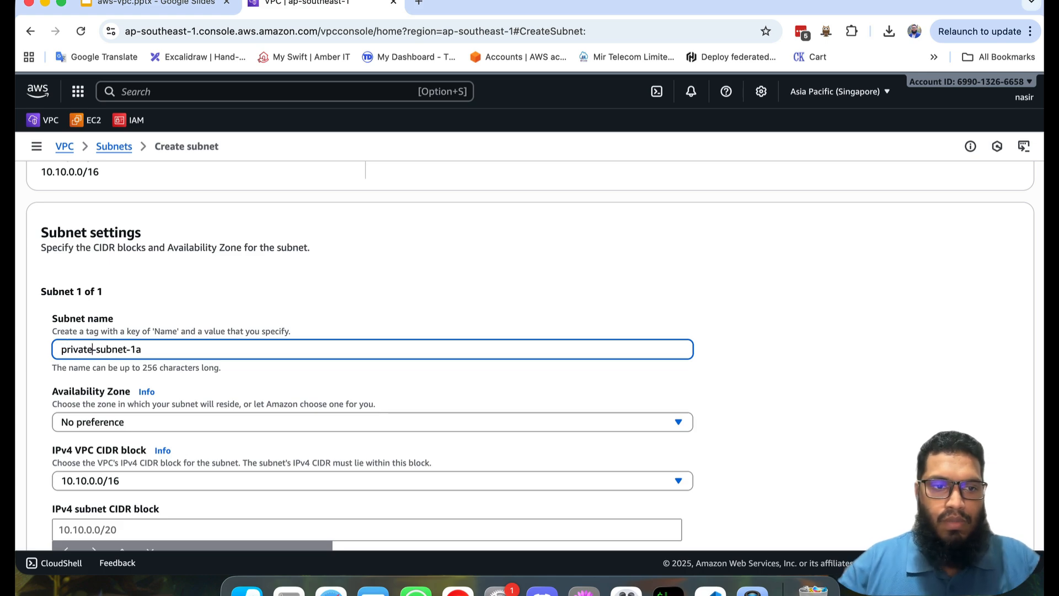
key("super+a")
key("super+c")
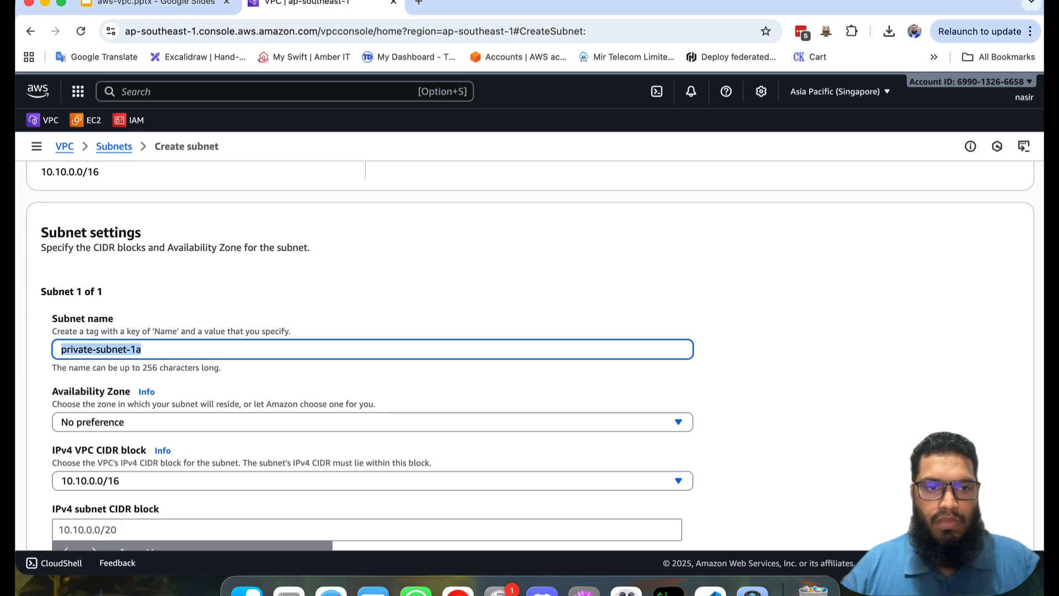
left_click(147, 416)
left_click(297, 322)
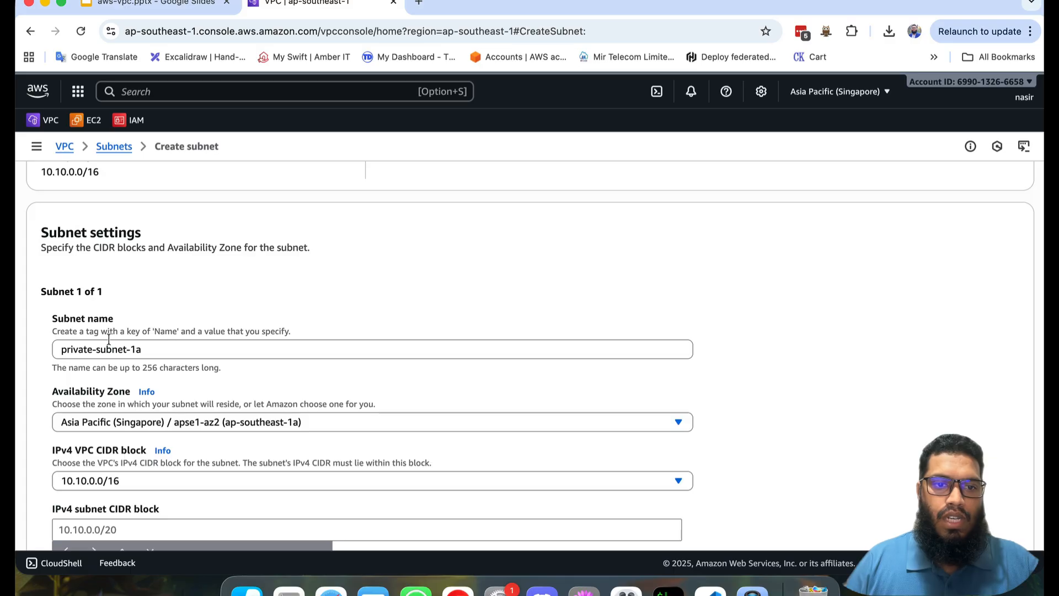
Step: Set the IPv4 CIDR block of private-subnet-1a to 10.10.4.0/24
scroll(358, 416, "down", 3)
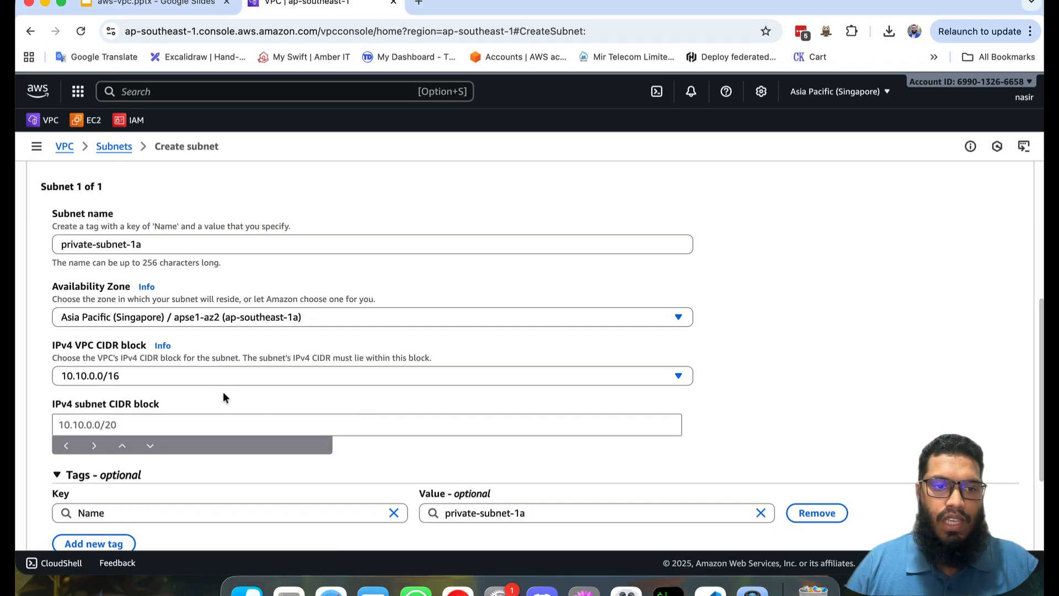
left_click(240, 423)
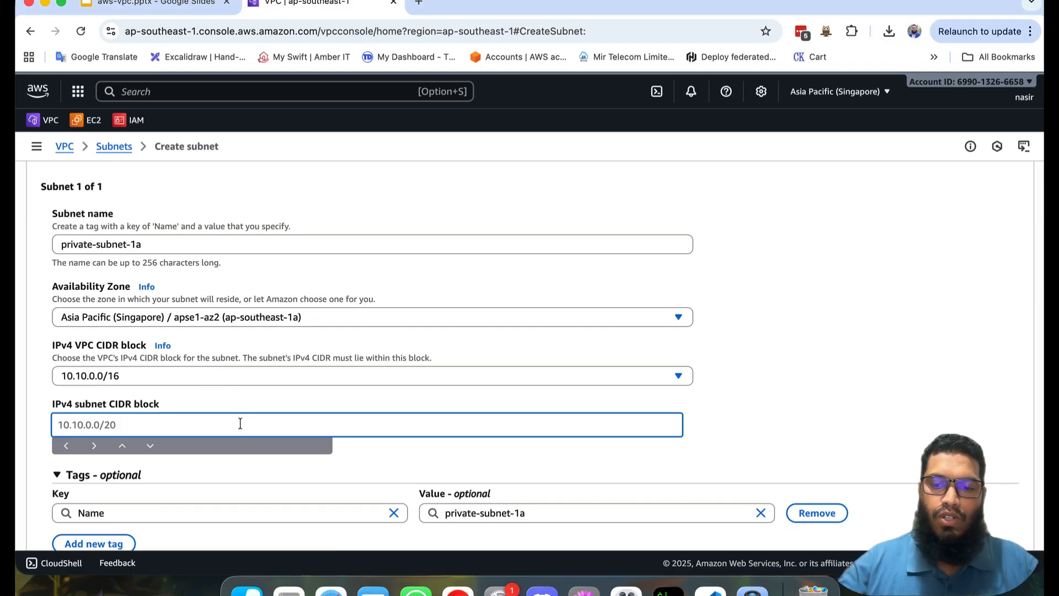
type("10.10.")
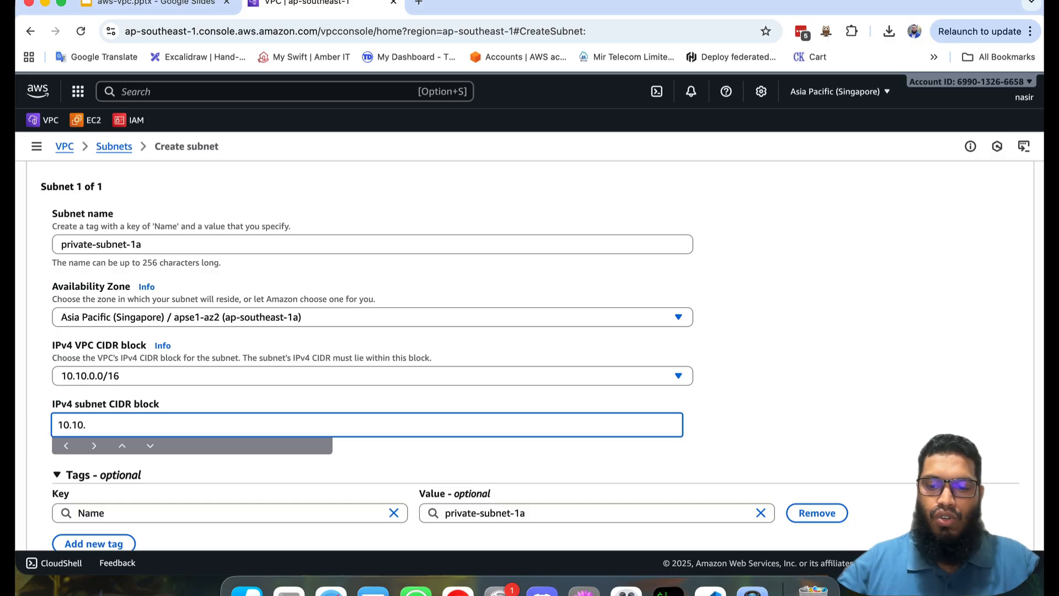
type("4.0/24")
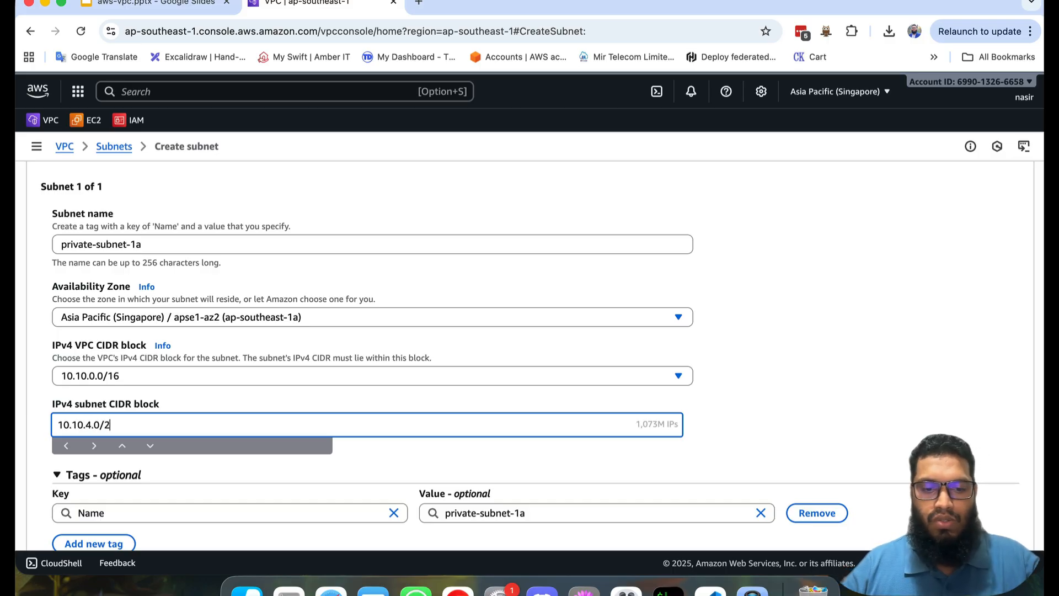
left_click(864, 405)
Step: Add a second subnet named private-subnet-1b in availability zone ap-southeast-1b
scroll(864, 402, "down", 5)
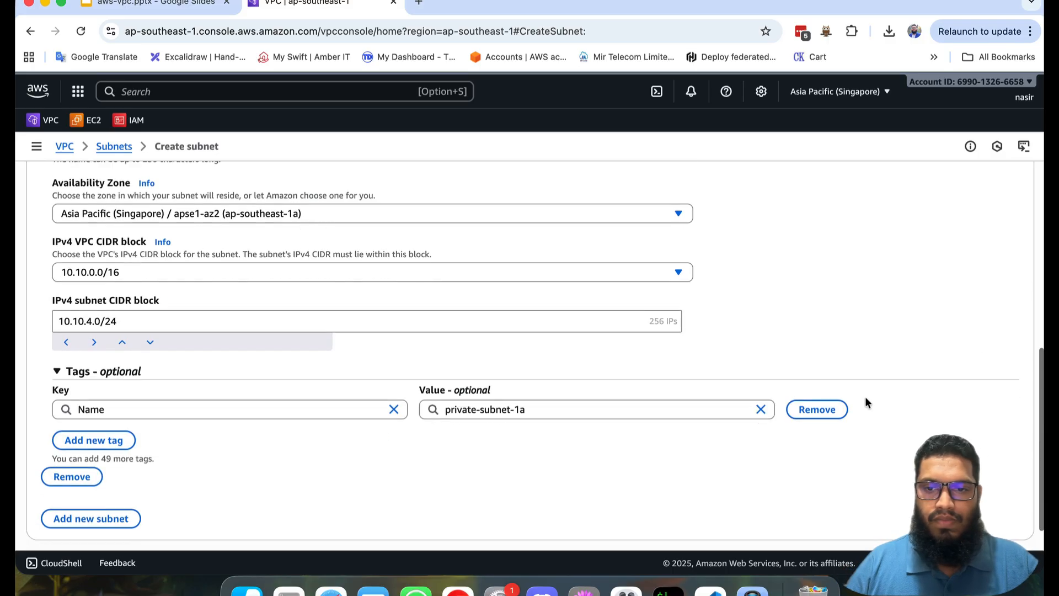
left_click(99, 483)
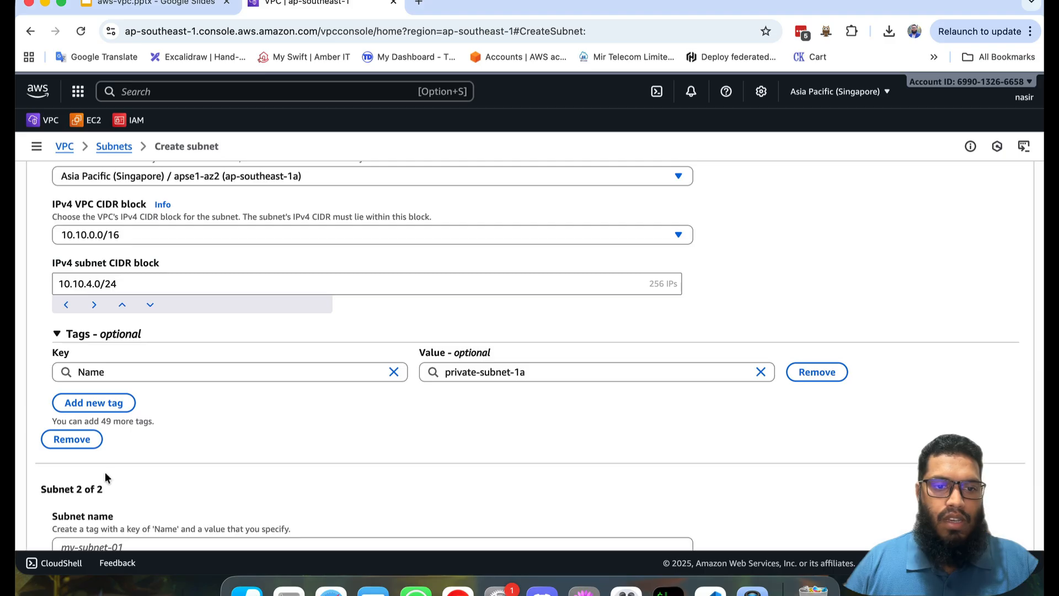
scroll(262, 419, "down", 10)
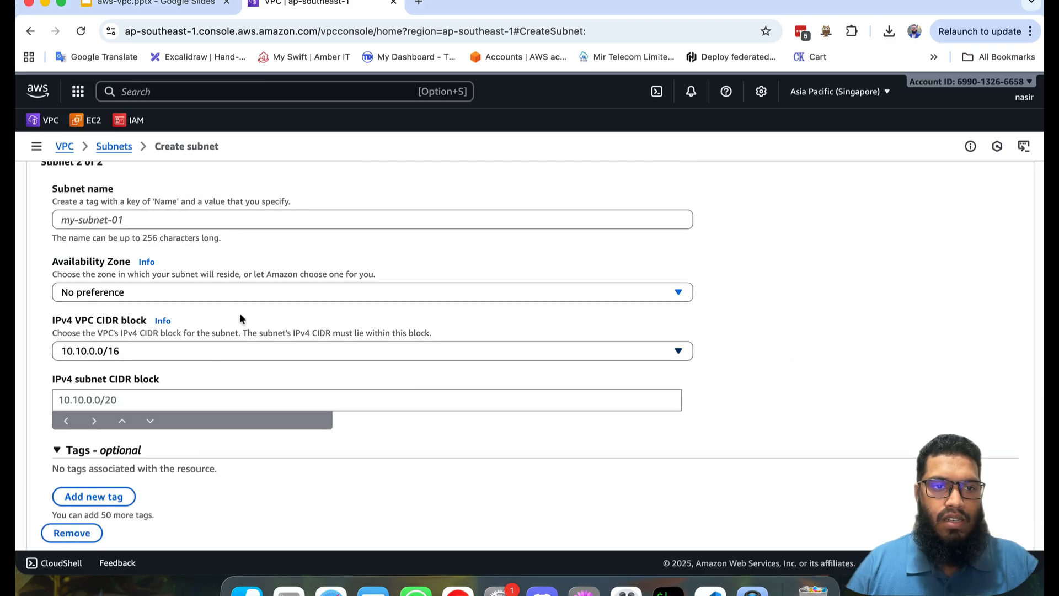
left_click(174, 220)
key("super+v")
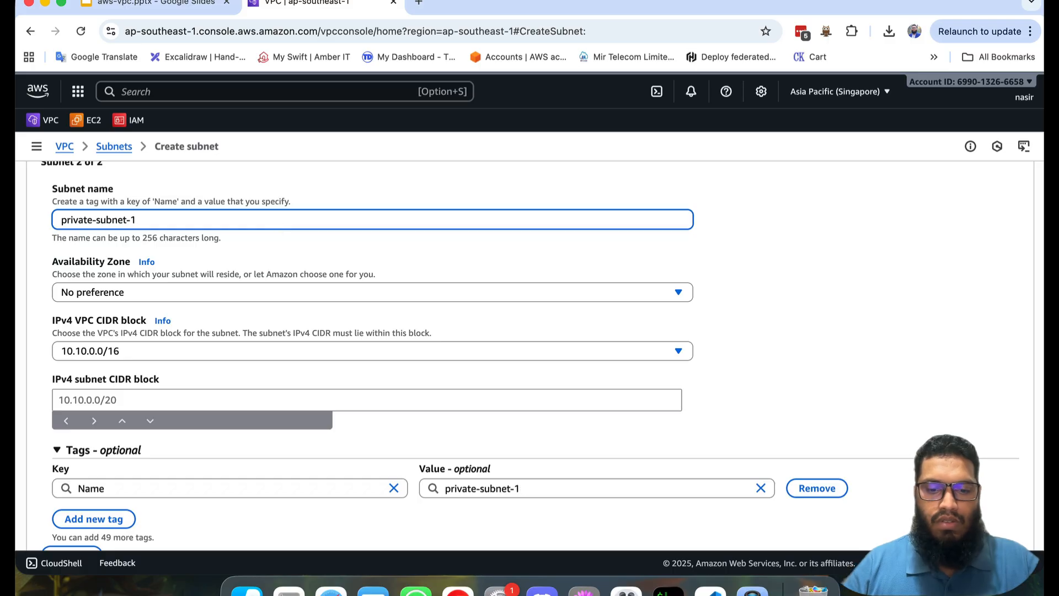
type("b")
left_click(205, 296)
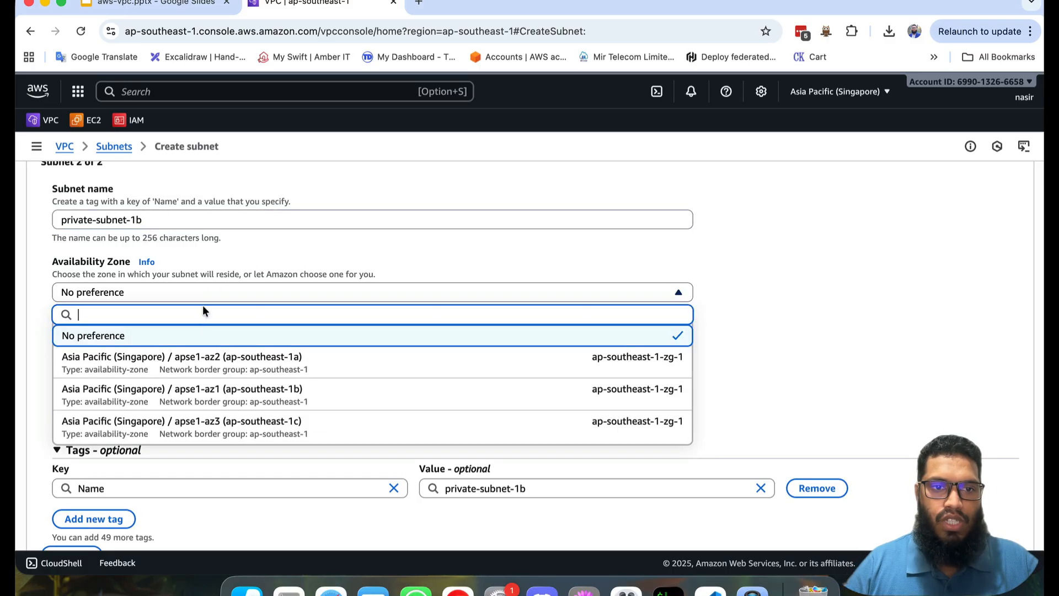
left_click(216, 388)
Step: Set the IPv4 CIDR block of private-subnet-1b to 10.10.5.0/24
left_click(147, 402)
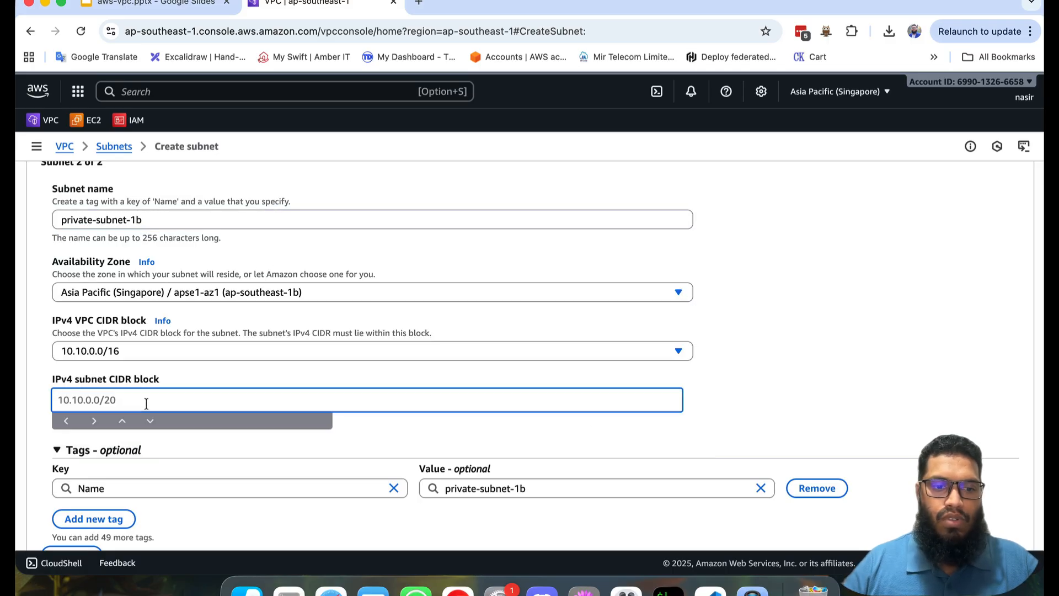
type("10.10.5.")
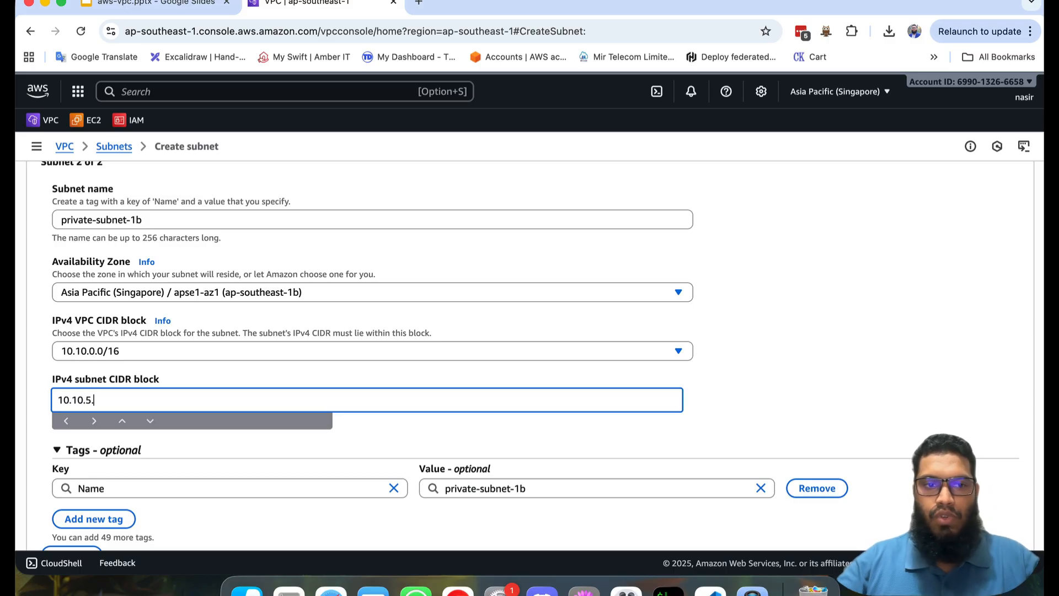
type("0/2")
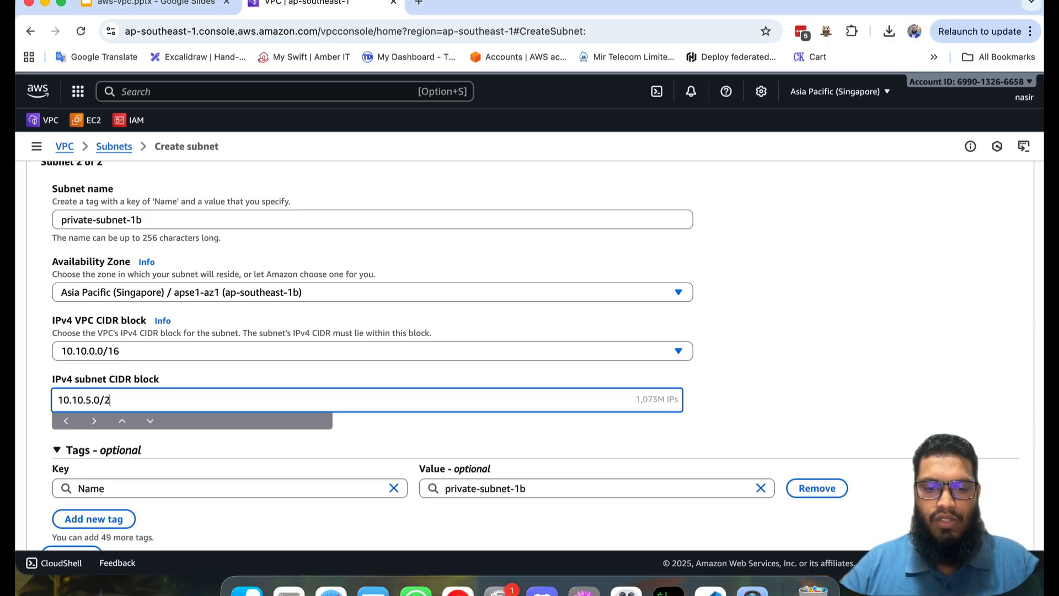
type("4")
Step: Add a third subnet named private-subnet-1c in availability zone ap-southeast-1c
scroll(841, 336, "down", 2)
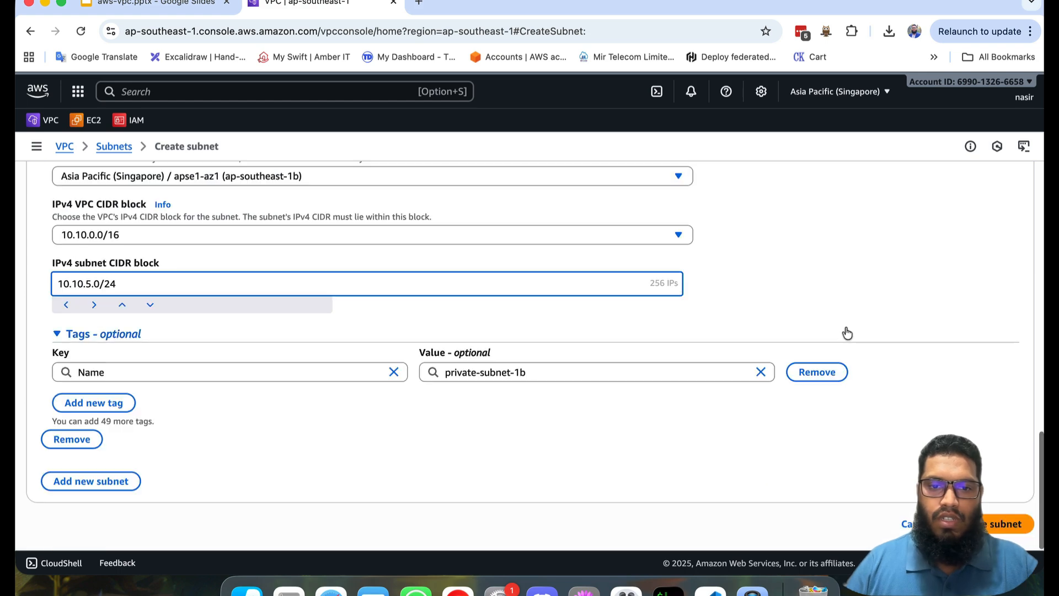
left_click(108, 478)
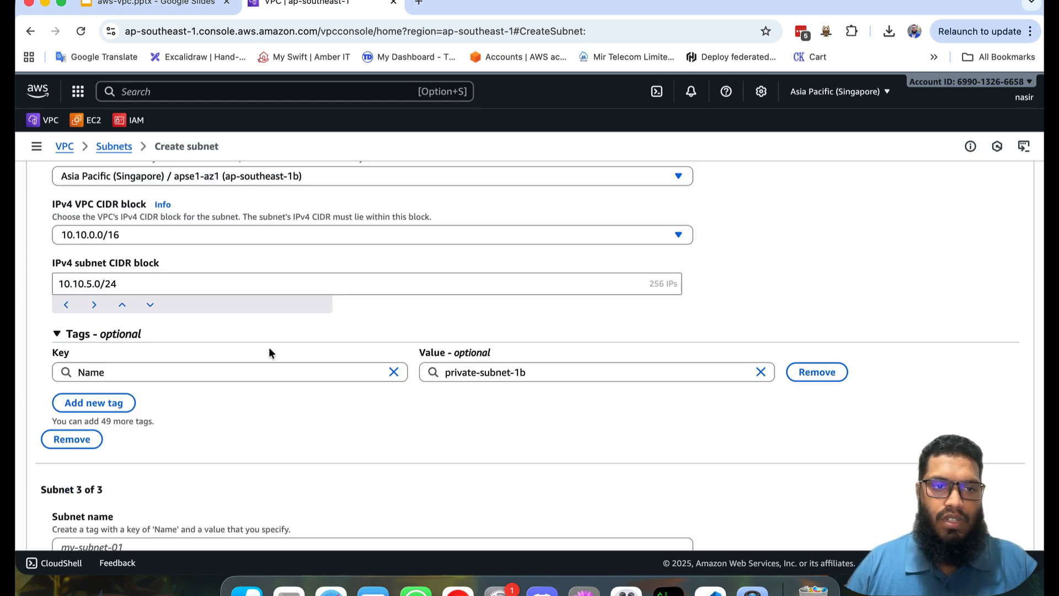
scroll(269, 346, "down", 5)
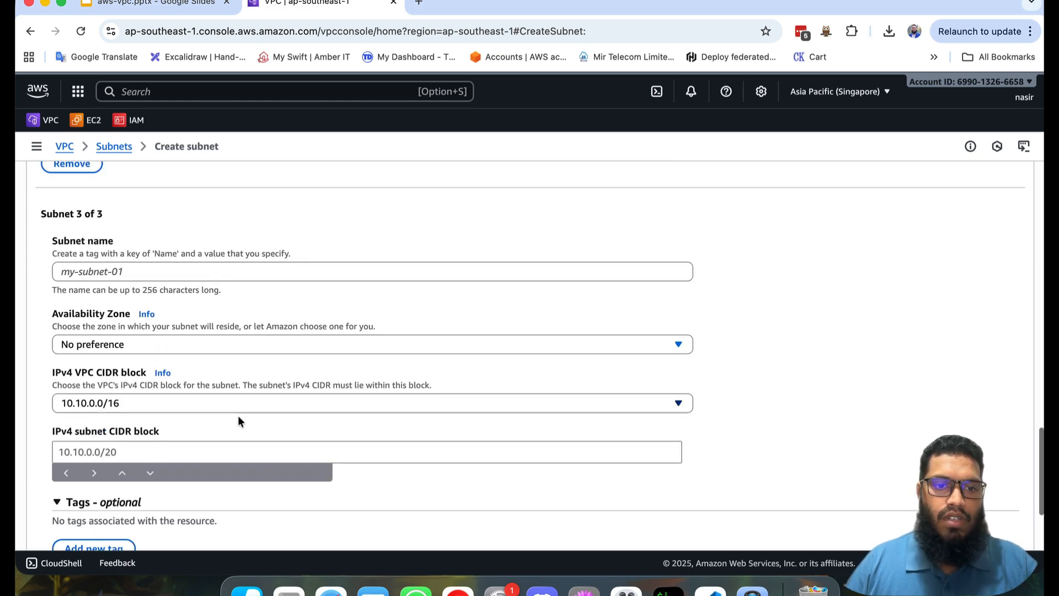
left_click(200, 279)
type("private-subnet-1c")
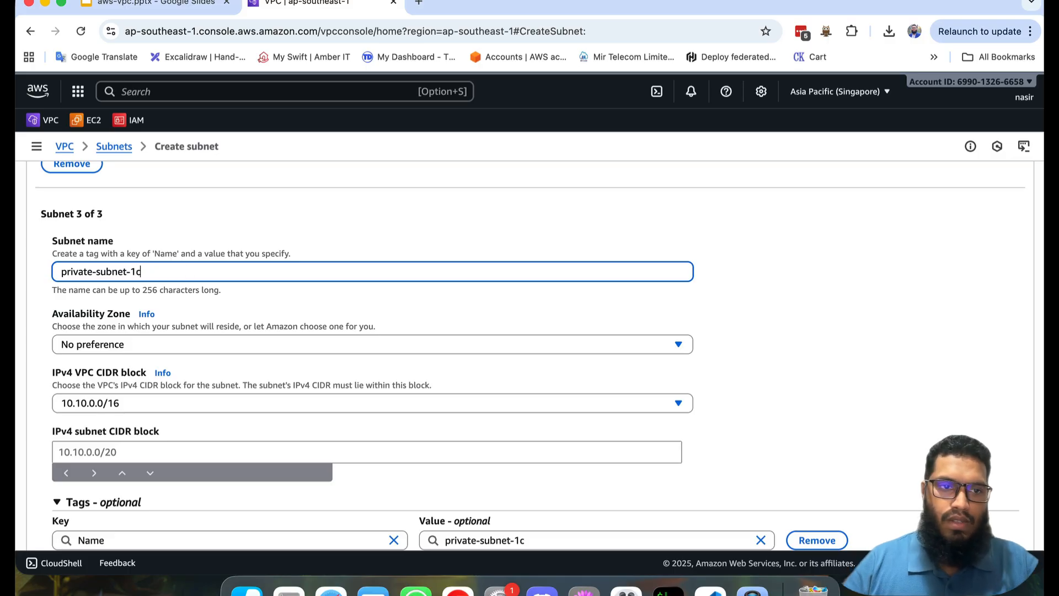
left_click(146, 342)
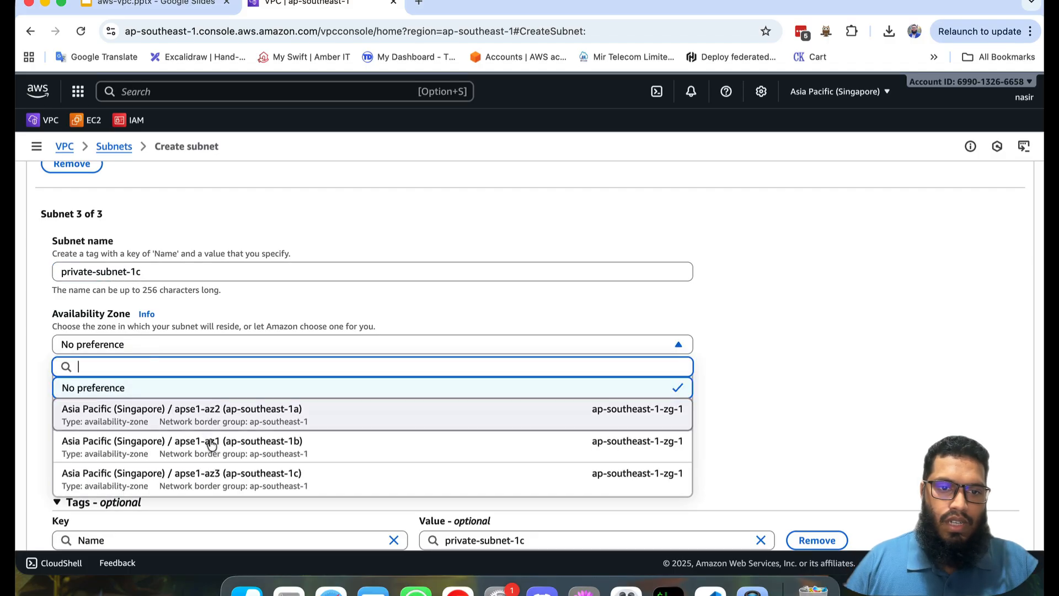
left_click(217, 477)
Step: Set the IPv4 CIDR block of private-subnet-1c to 10.10.6.0/24
left_click(184, 454)
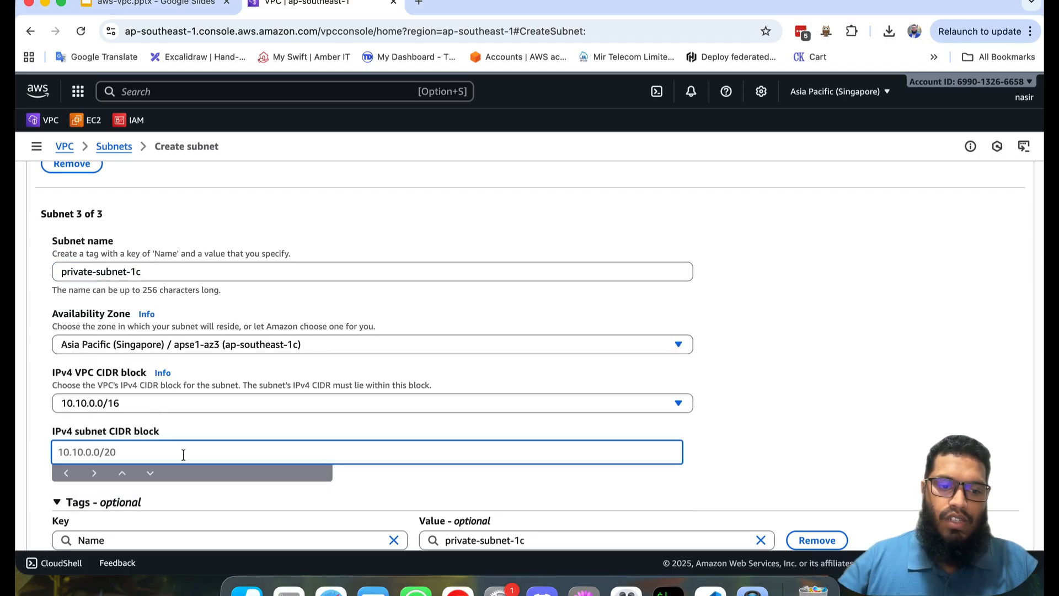
type("10.10.6")
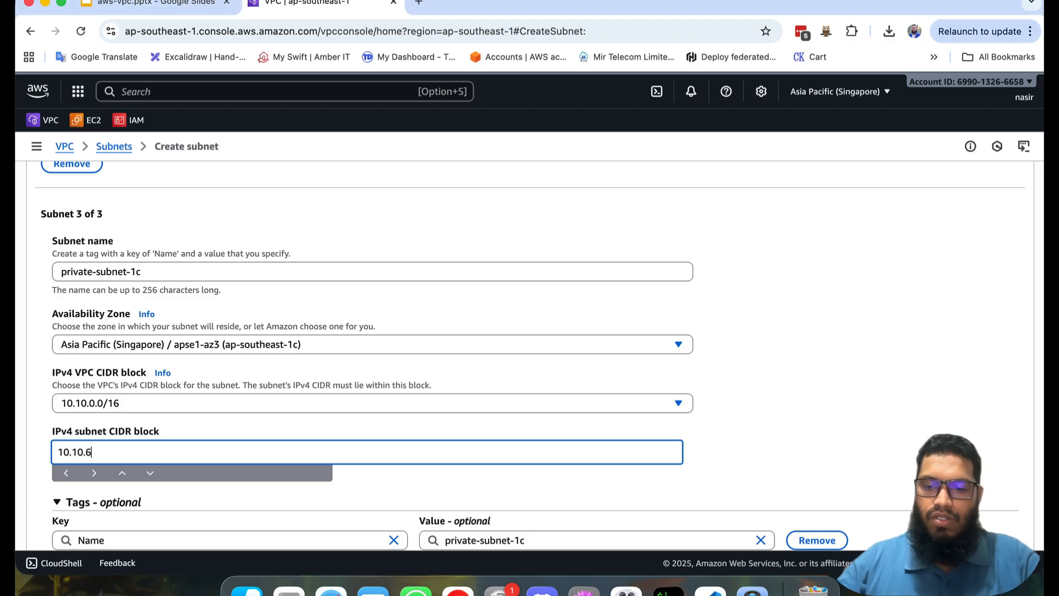
type(".0/24")
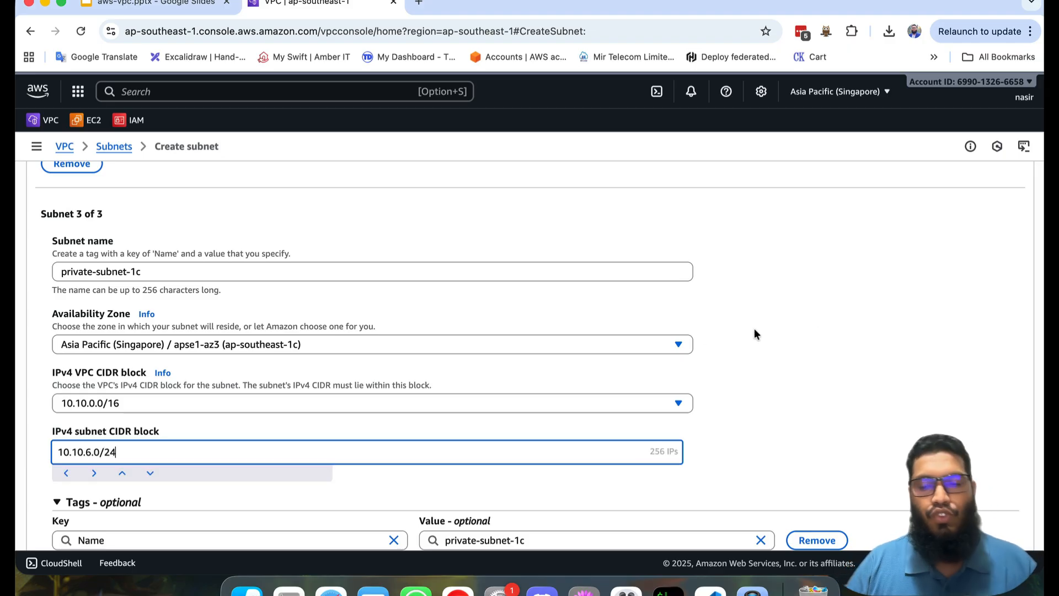
scroll(841, 346, "down", 3)
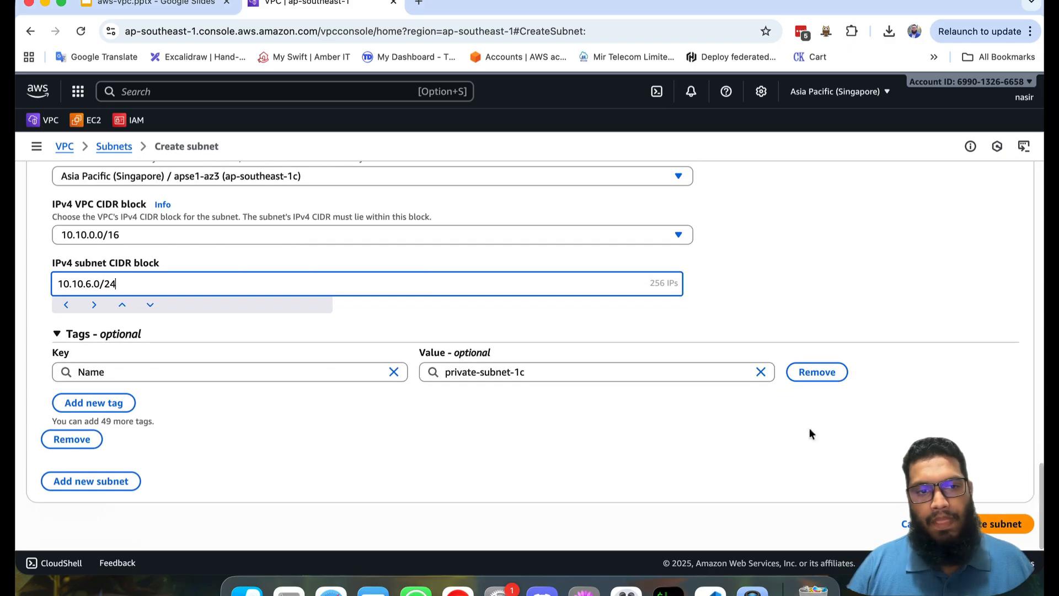
Step: Create the three private subnets and clear the filters on the subnet list
left_click(1004, 524)
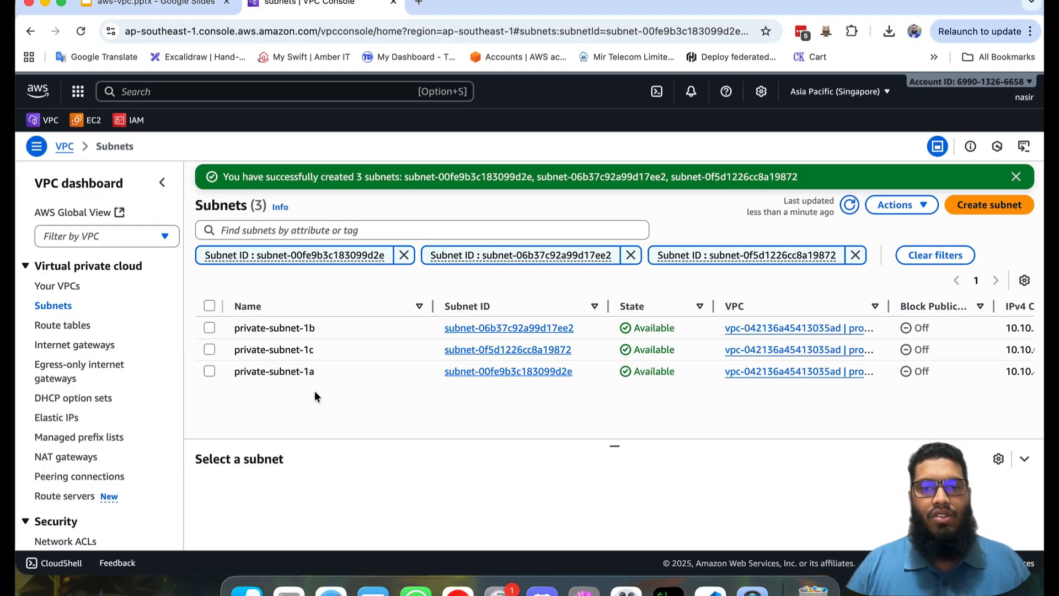
left_click(937, 255)
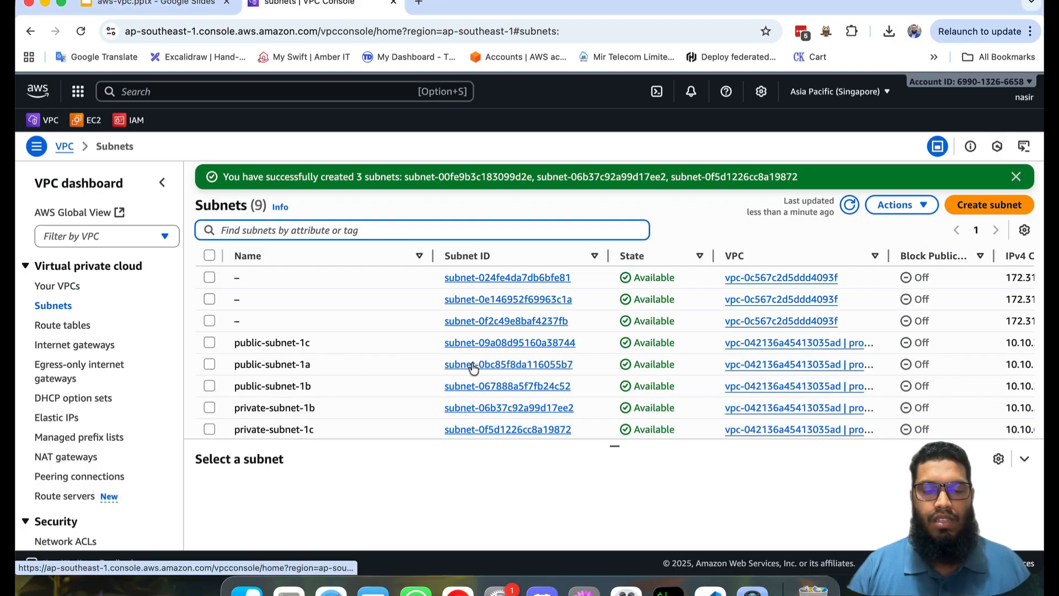
Step: Create a route table named private-route-table in prod-vpc, copying its name for reuse
left_click(77, 326)
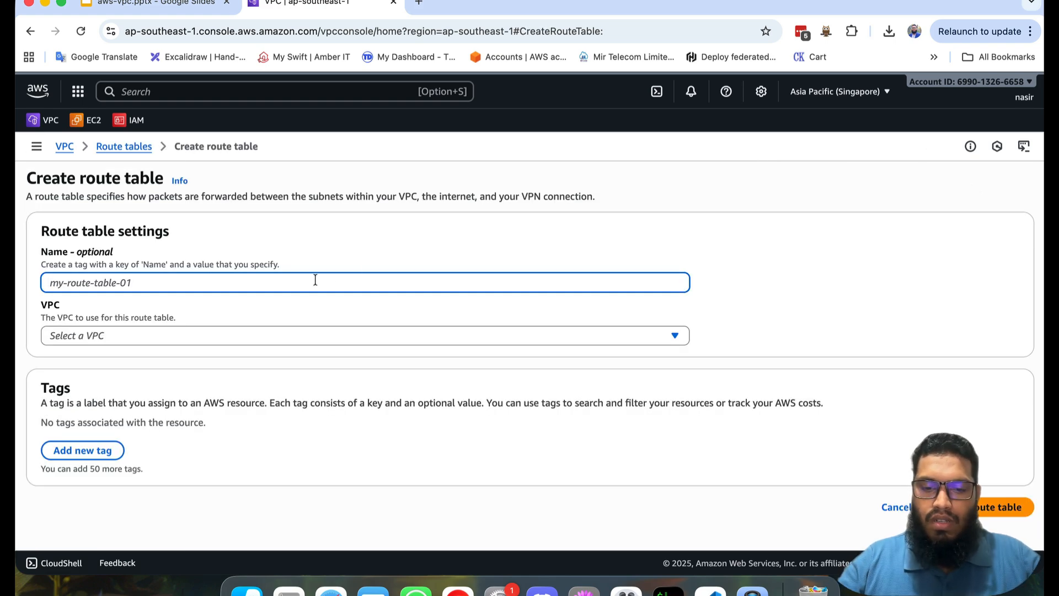
type("private")
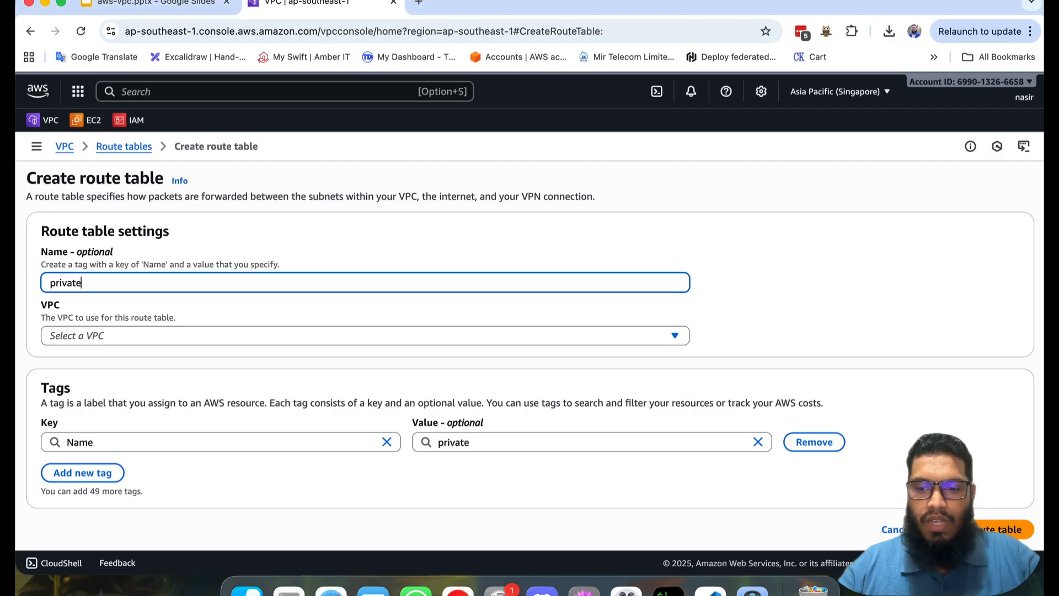
type("-r")
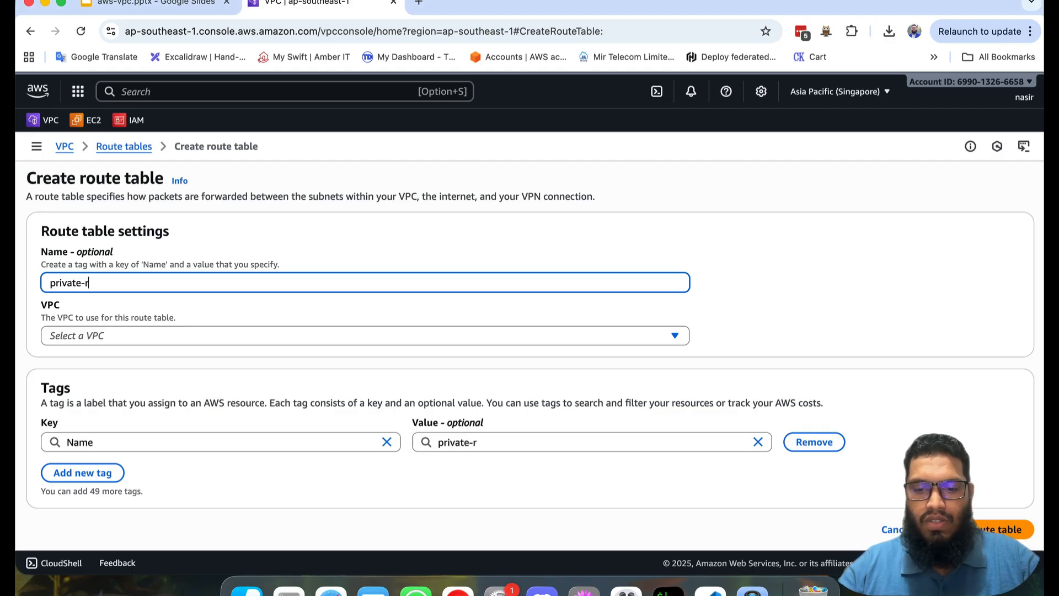
type("oute-table")
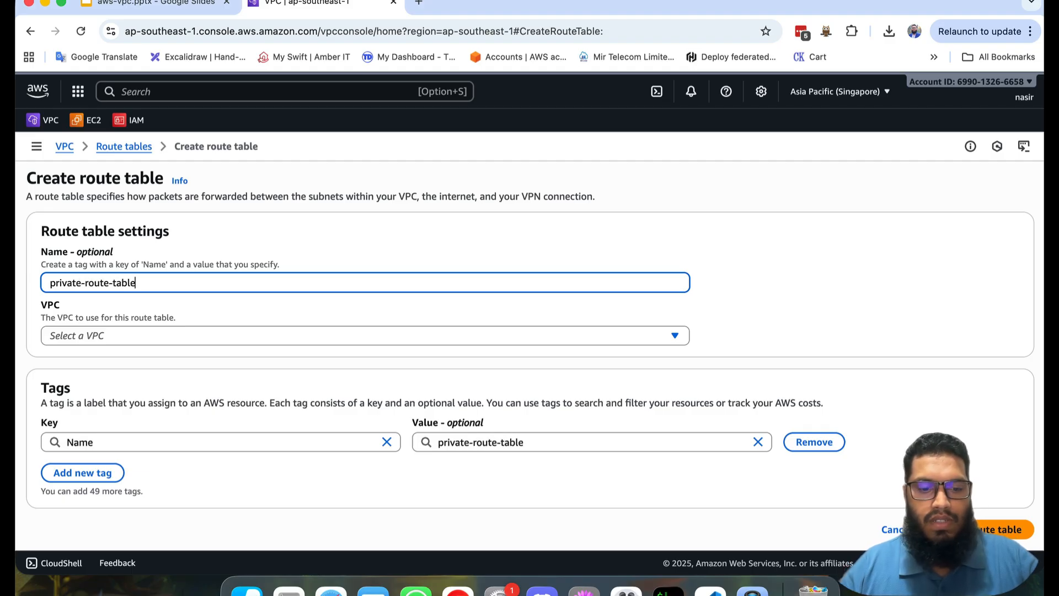
key("super+a")
key("super+c")
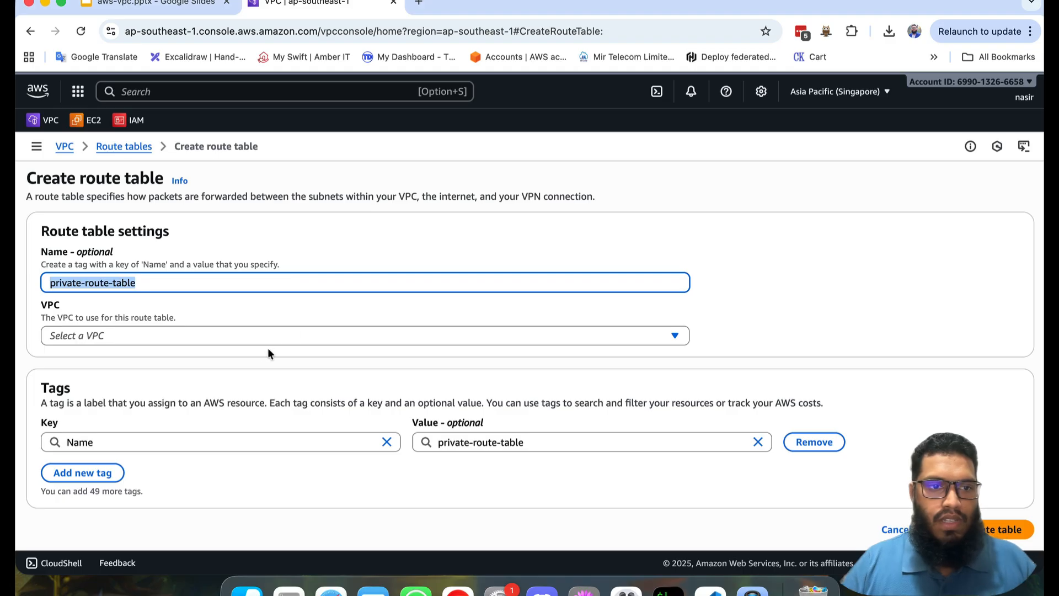
left_click(224, 333)
left_click(184, 401)
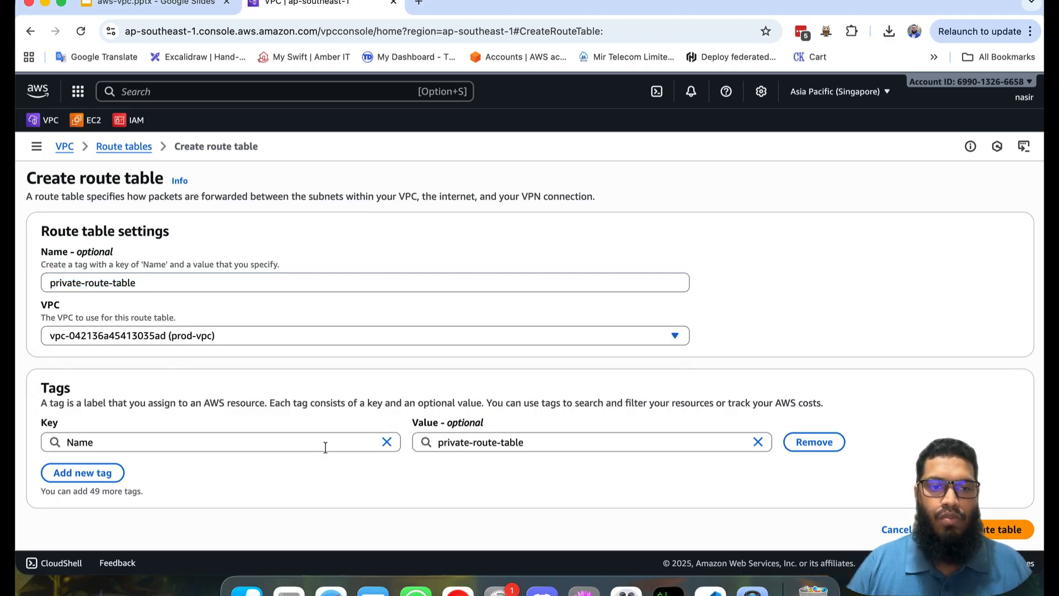
left_click(1010, 529)
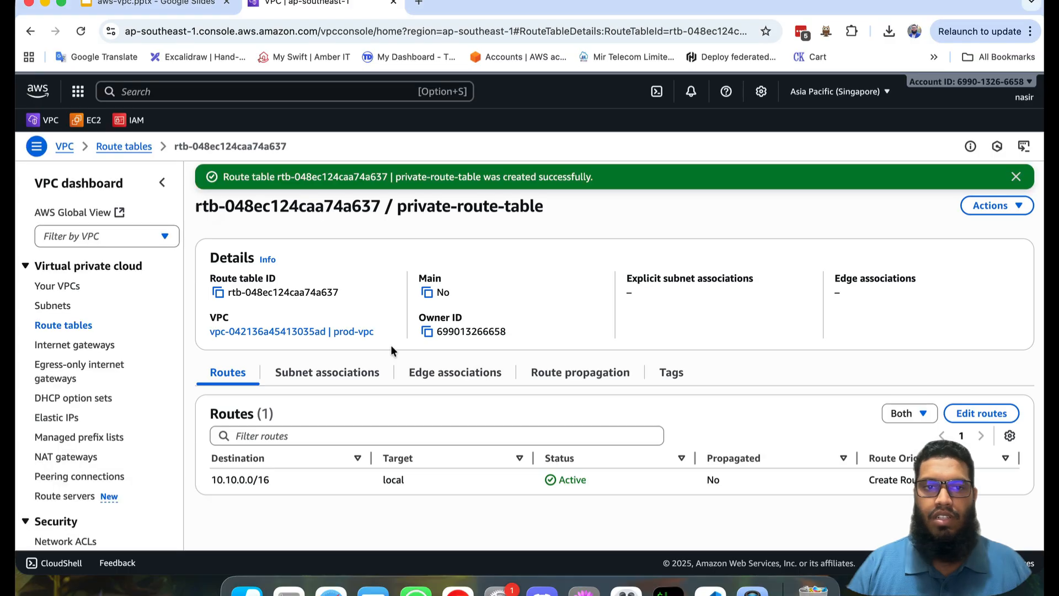
Step: Create a second route table named public-route-table in prod-vpc
left_click(77, 329)
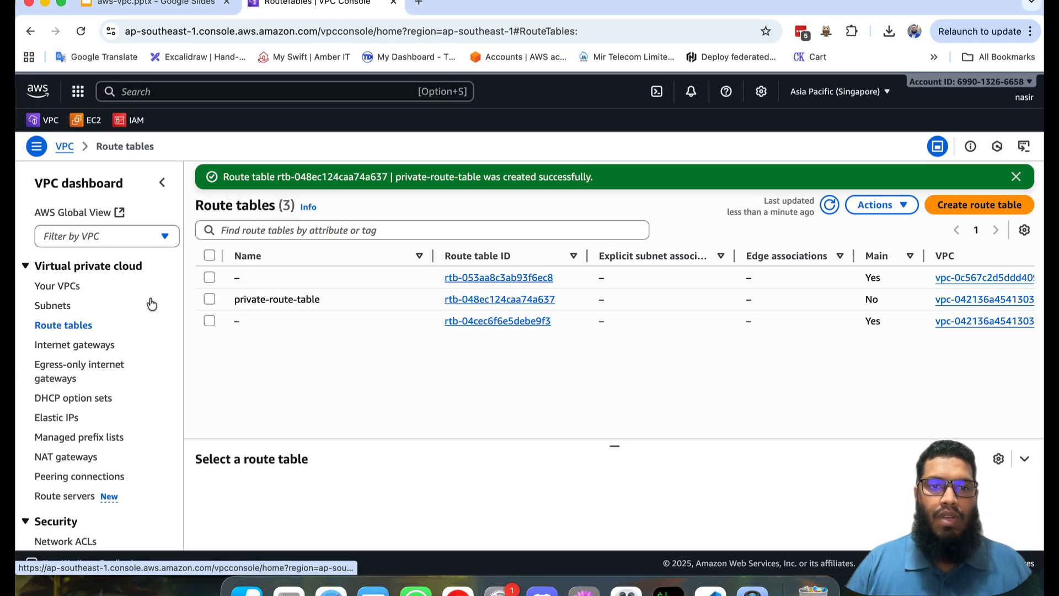
left_click(979, 205)
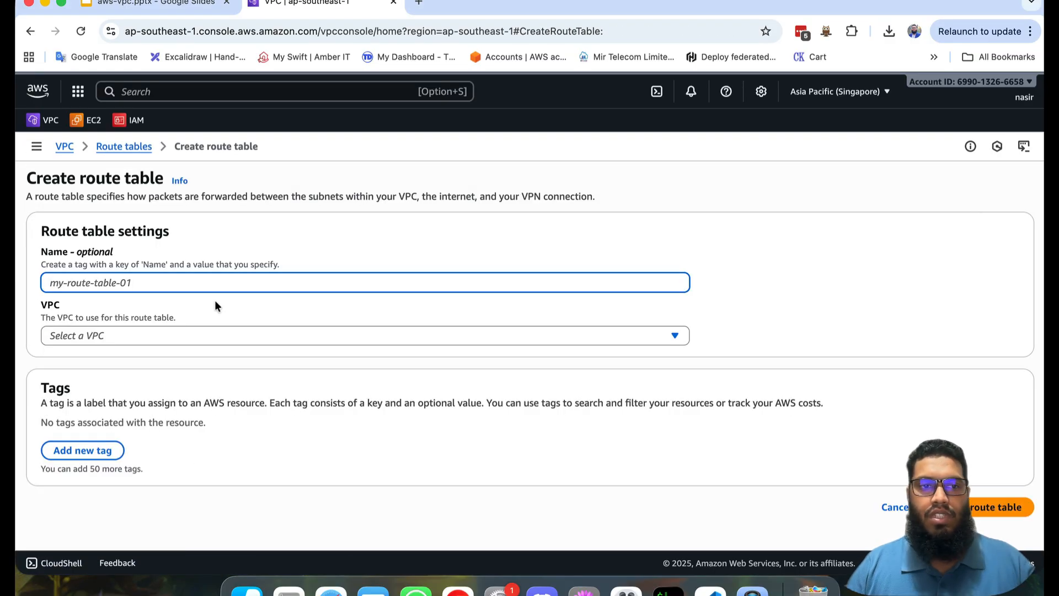
key("super+v")
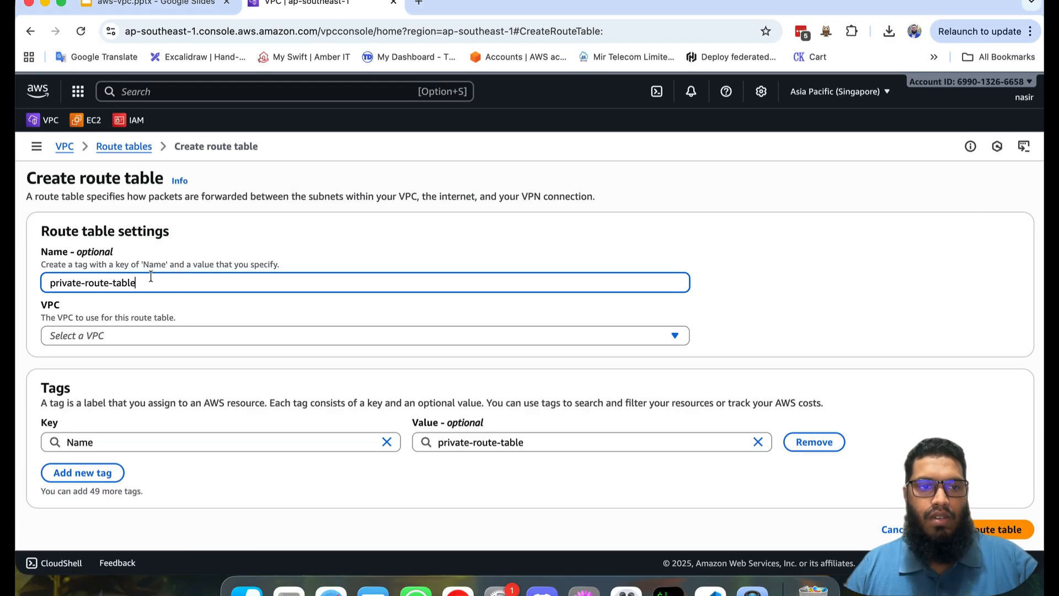
double_click(66, 279)
type("public")
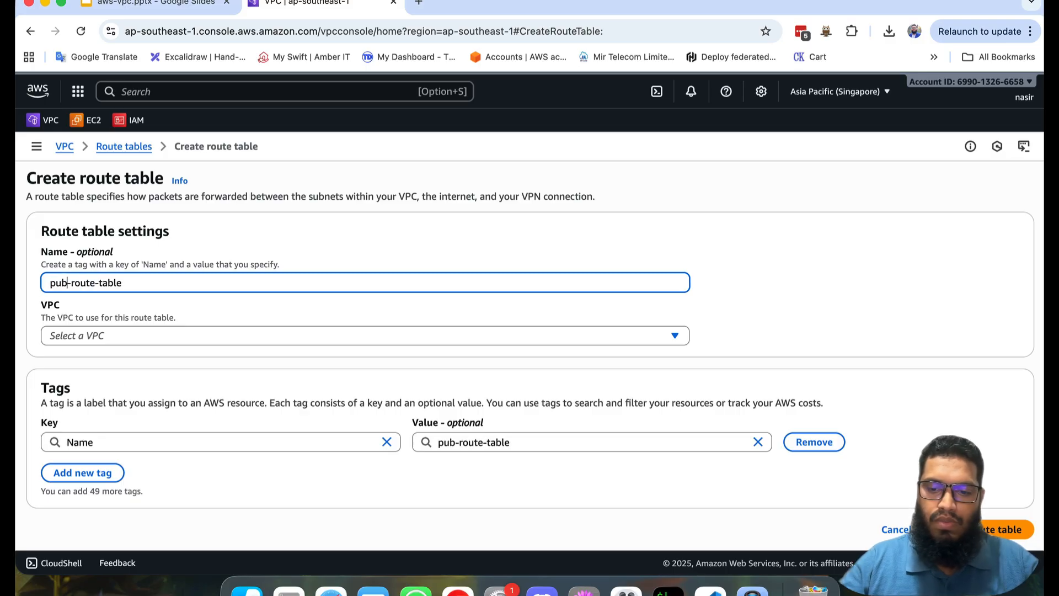
left_click(115, 333)
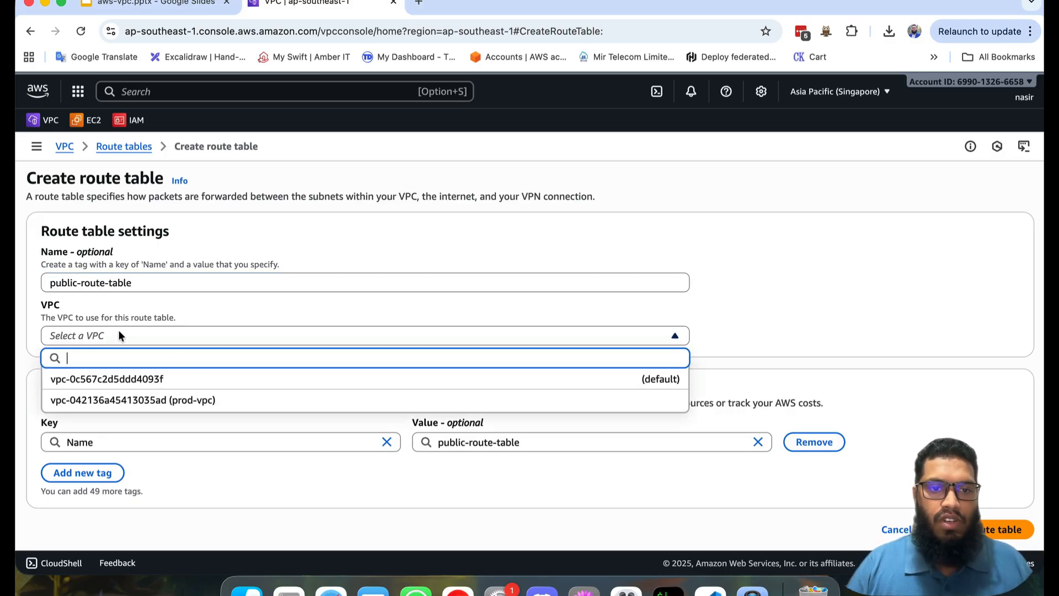
left_click(185, 400)
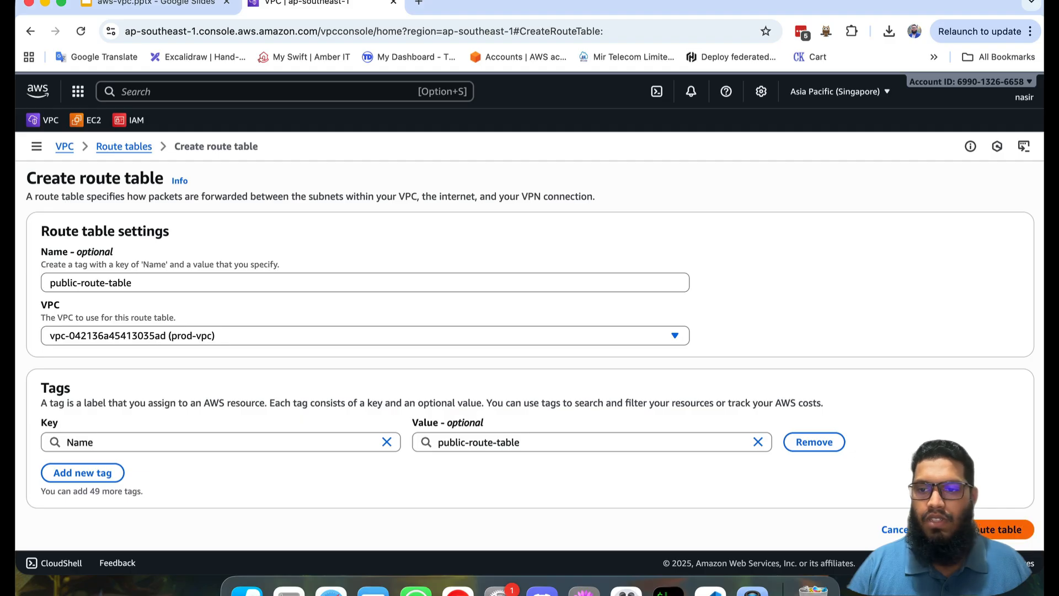
left_click(999, 529)
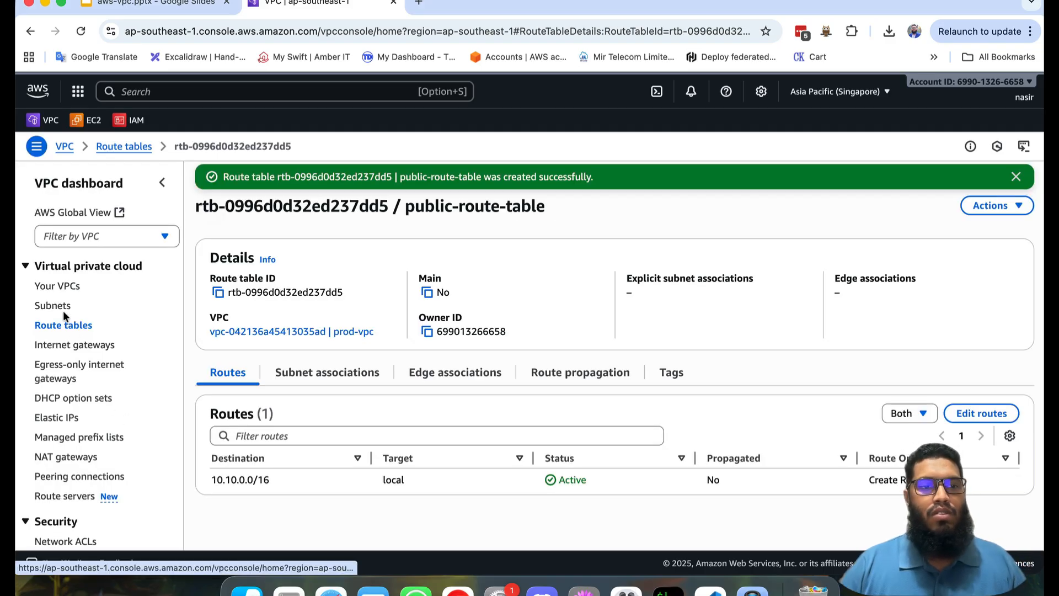
Step: Associate public-subnet-1a, public-subnet-1b and public-subnet-1c with public-route-table and check its subnet associations
left_click(69, 325)
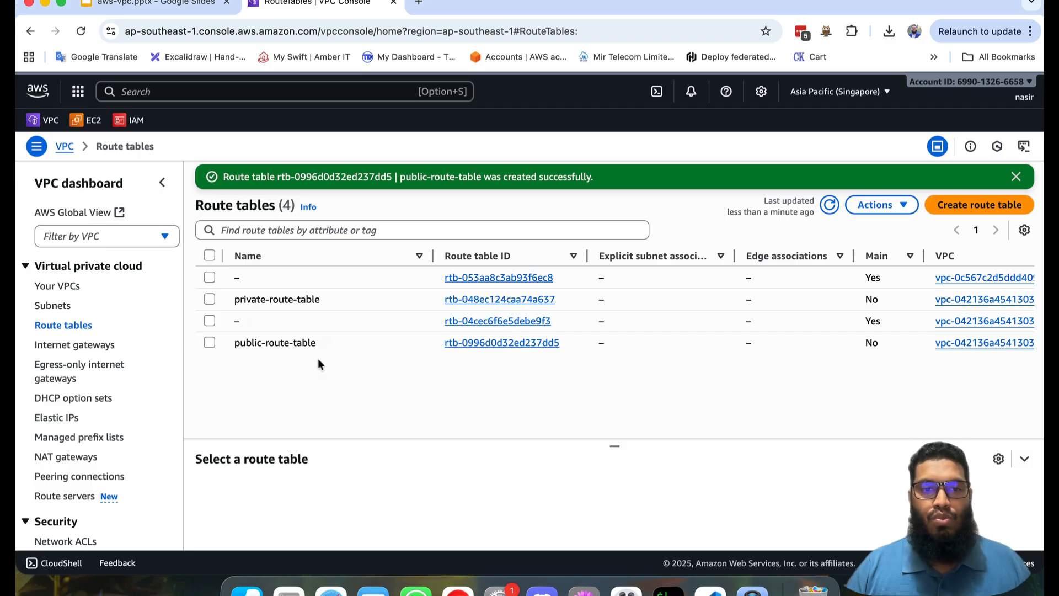
left_click(483, 345)
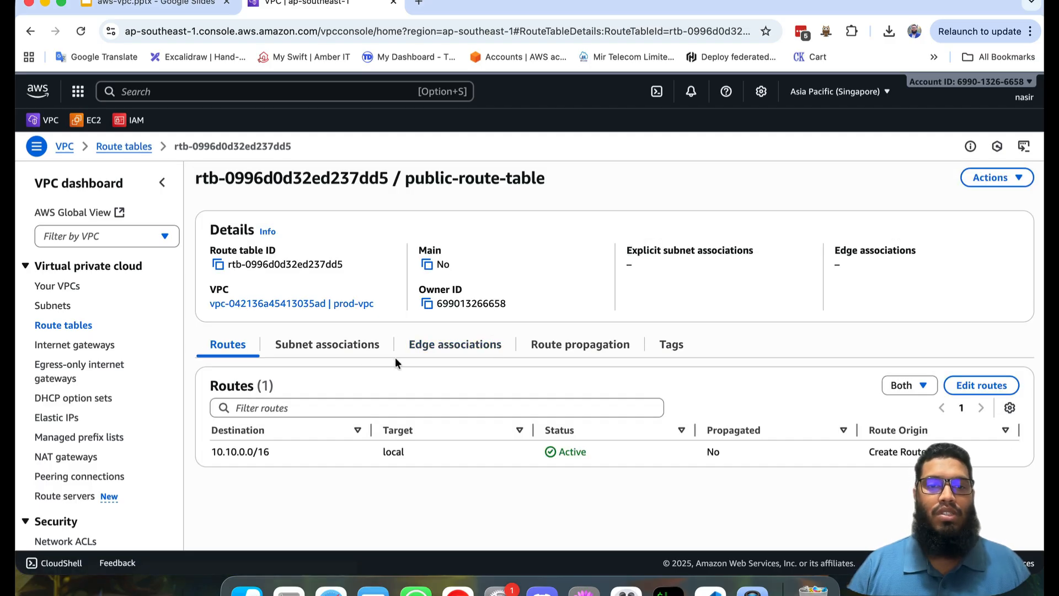
left_click(331, 352)
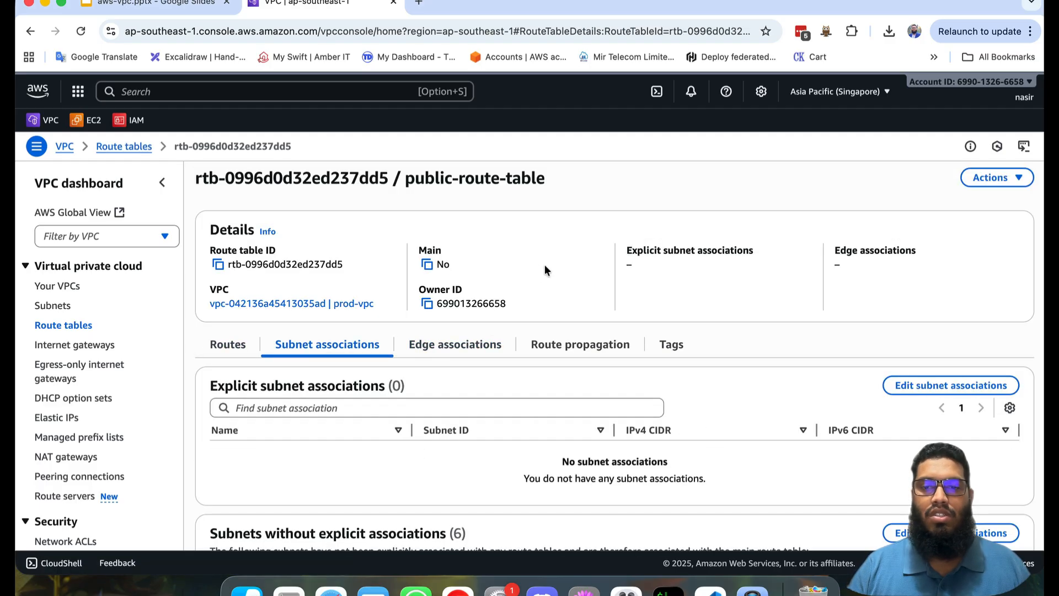
scroll(545, 265, "down", 3)
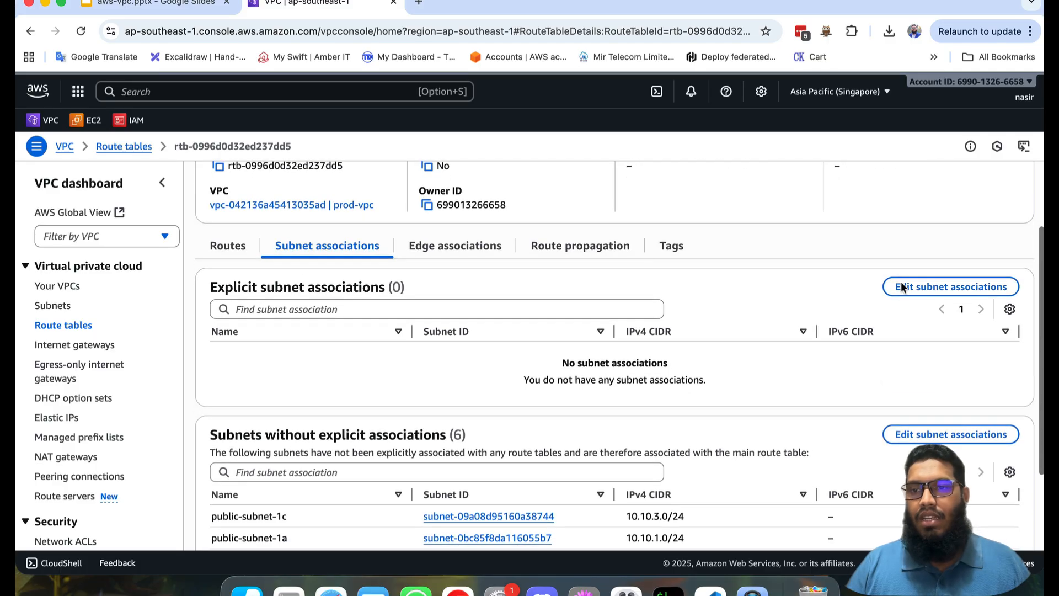
left_click(938, 292)
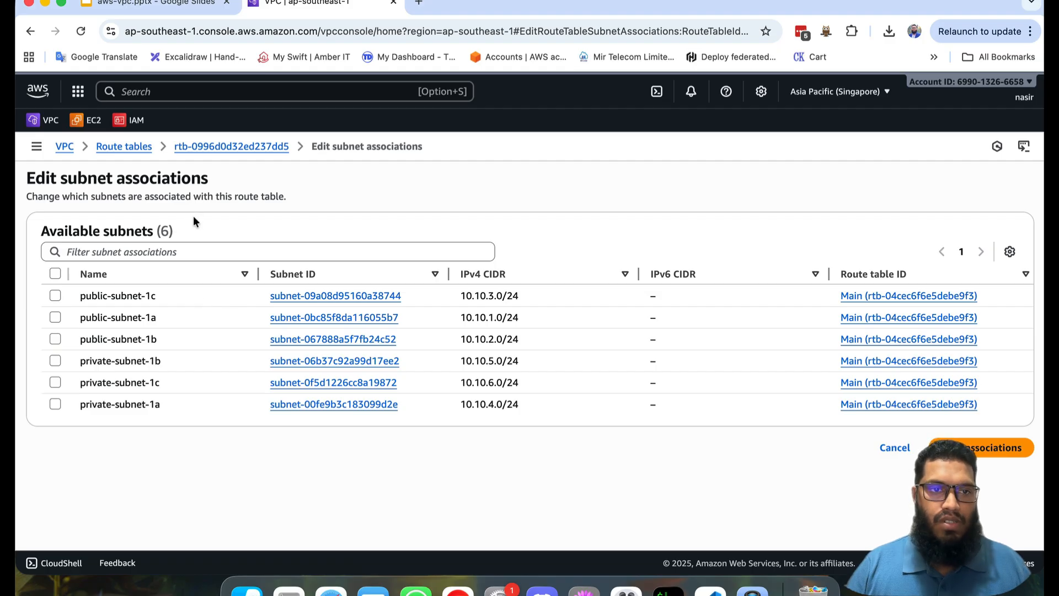
left_click(55, 296)
left_click(55, 317)
left_click(56, 338)
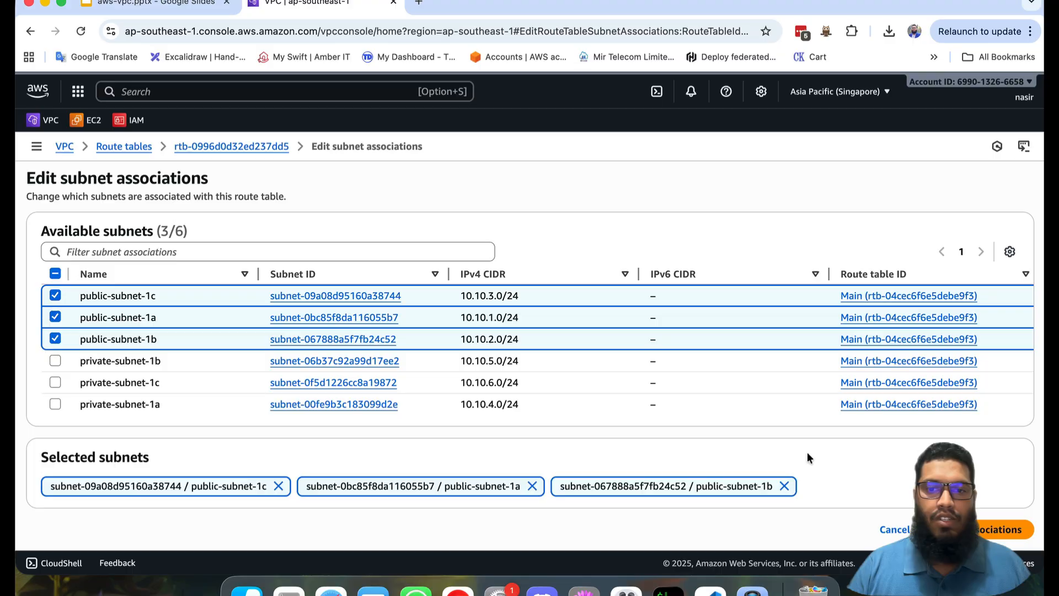
left_click(1001, 529)
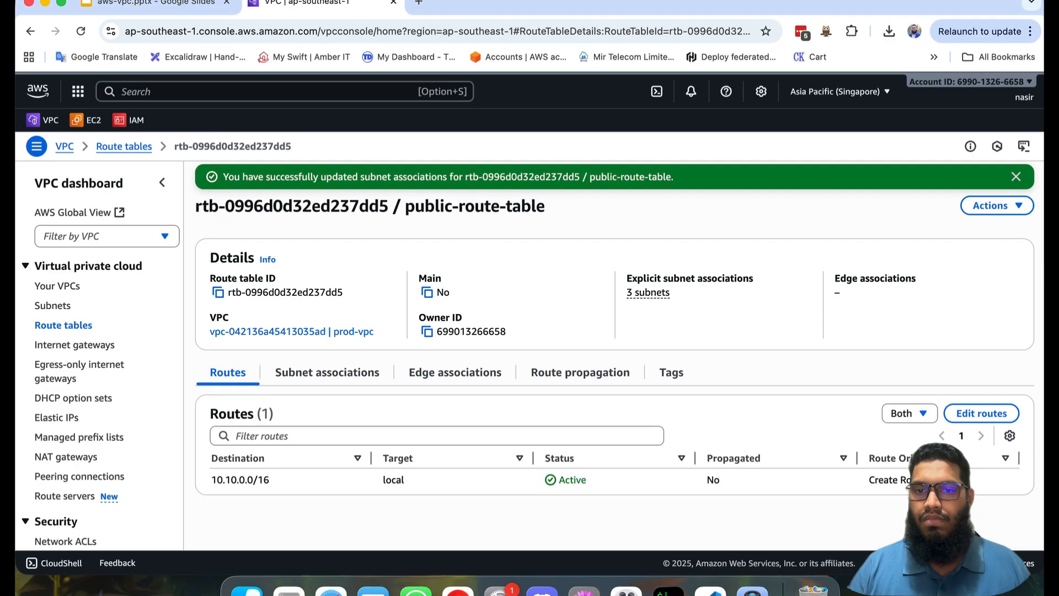
left_click(312, 379)
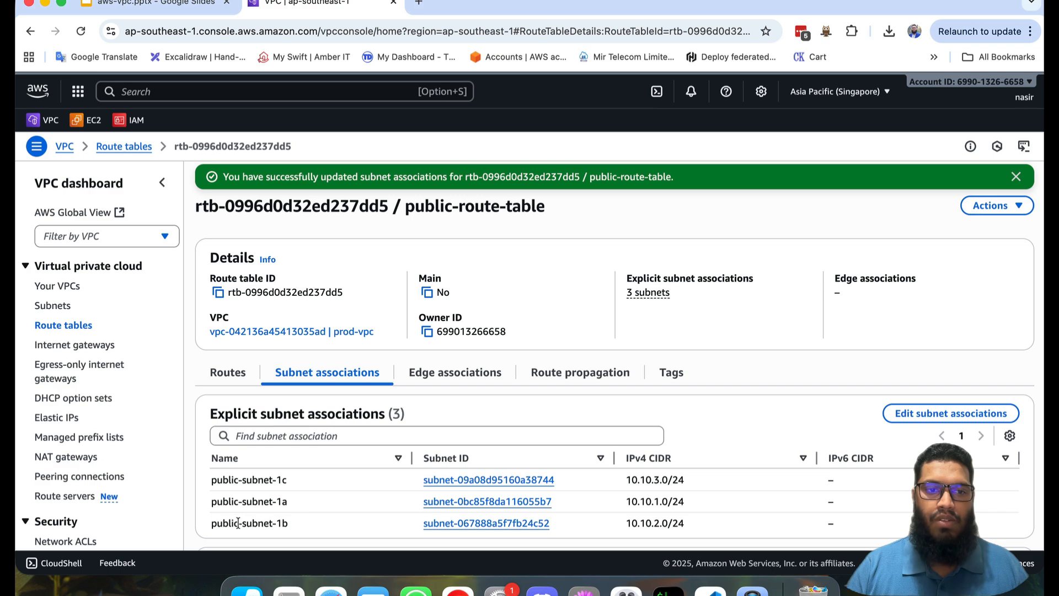
Step: Associate private-subnet-1a, private-subnet-1b and private-subnet-1c with private-route-table
left_click(73, 326)
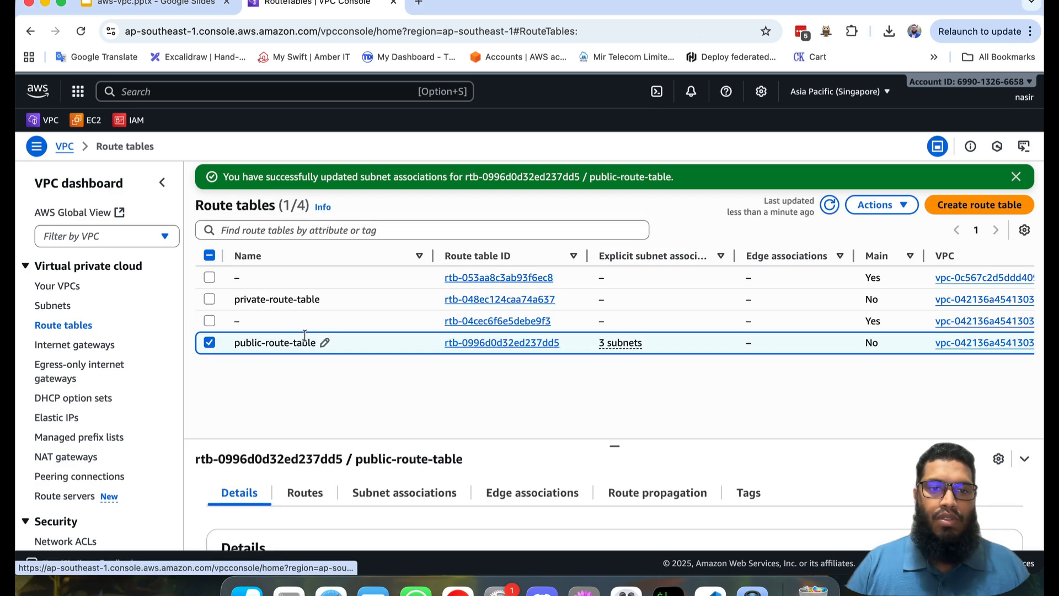
left_click(463, 299)
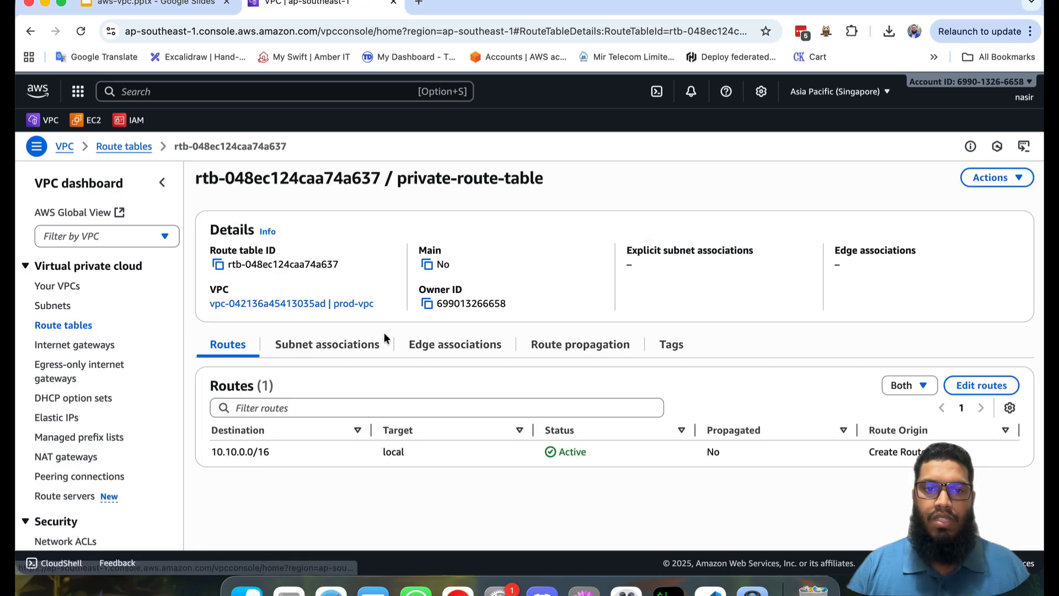
left_click(322, 346)
scroll(928, 392, "down", 2)
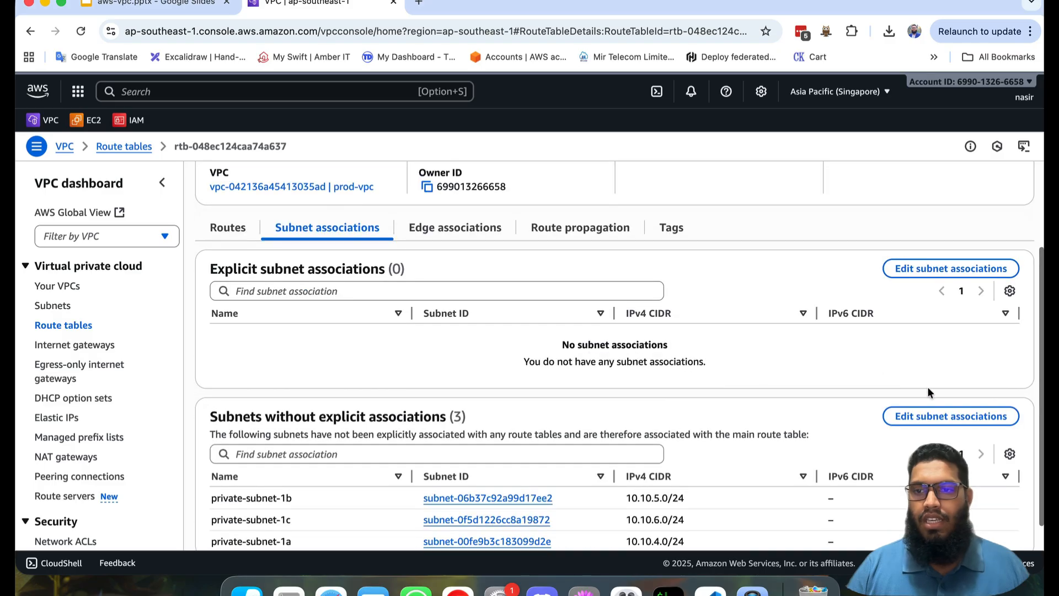
left_click(940, 268)
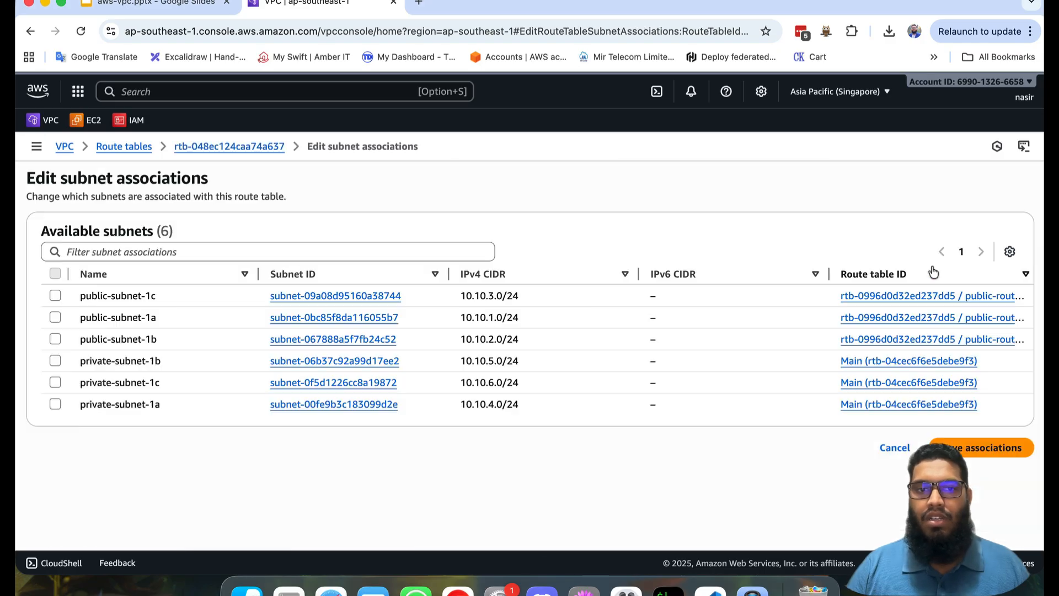
left_click(55, 361)
left_click(56, 382)
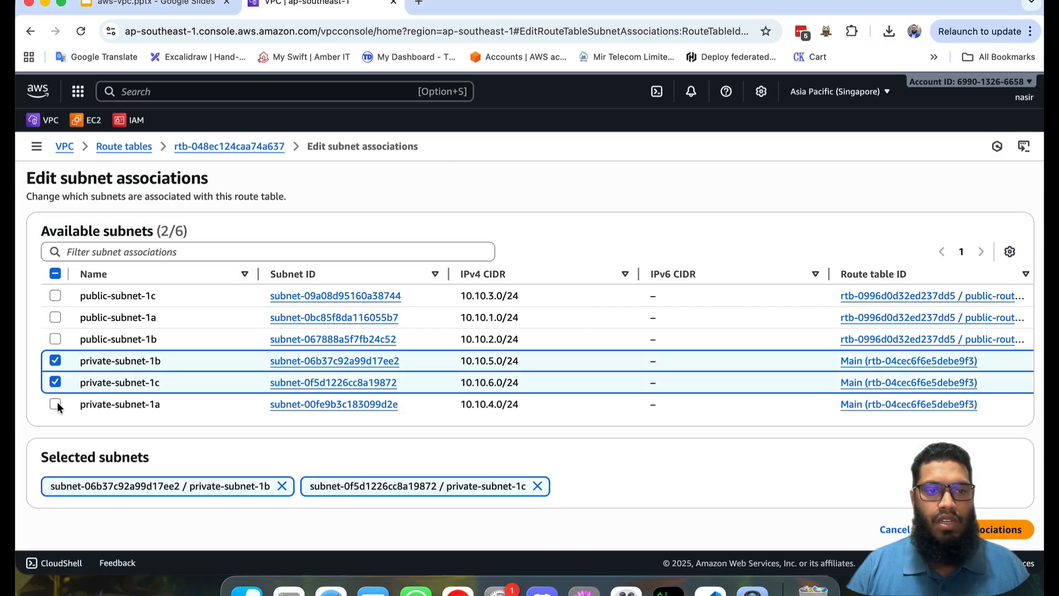
left_click(56, 404)
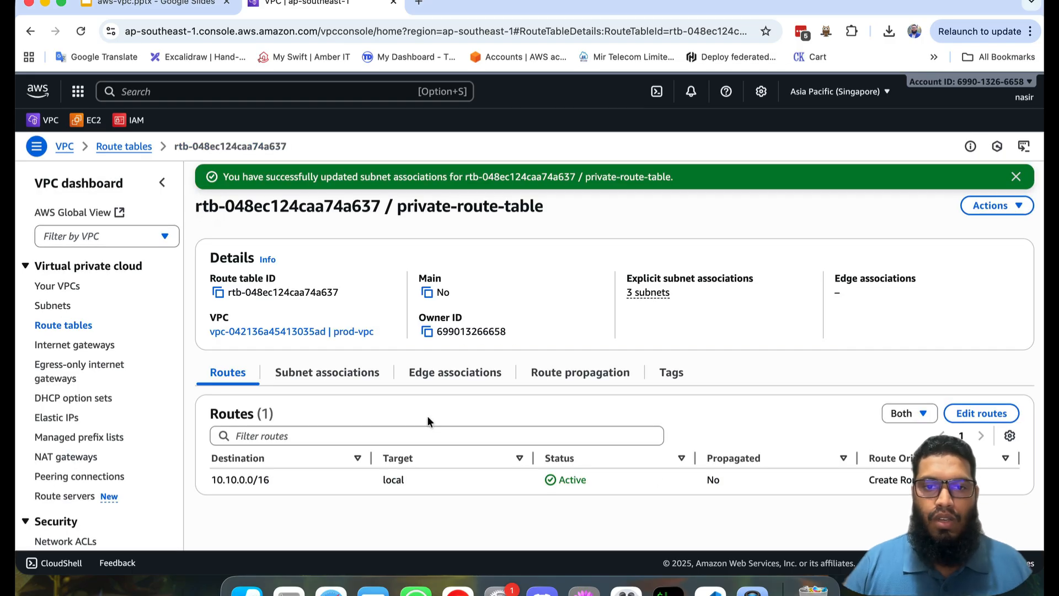
Step: Examine the resource map of prod-vpc to see how its subnets connect to the route tables
left_click(61, 286)
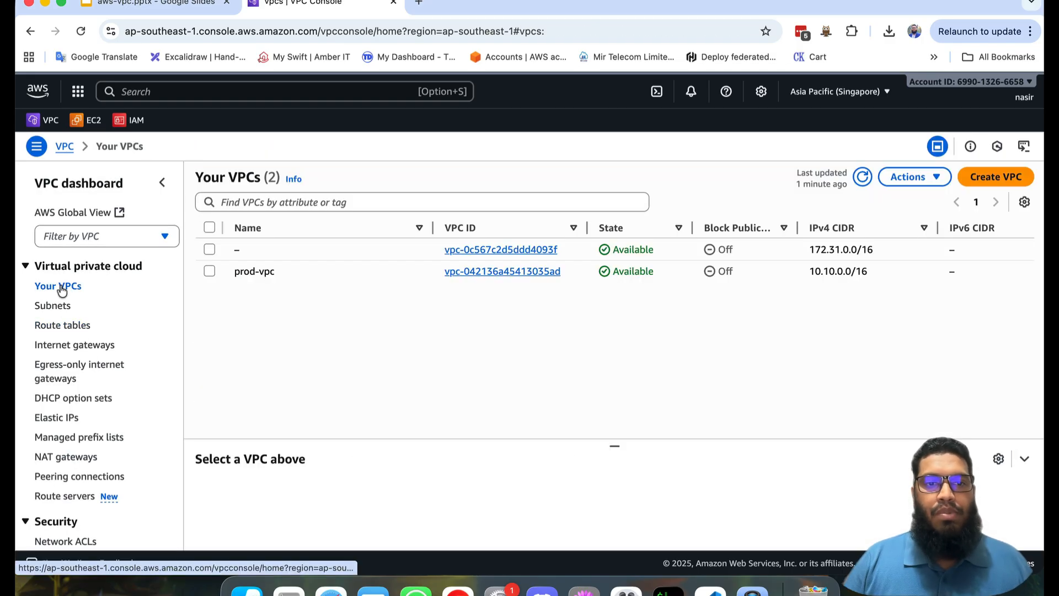
left_click(472, 272)
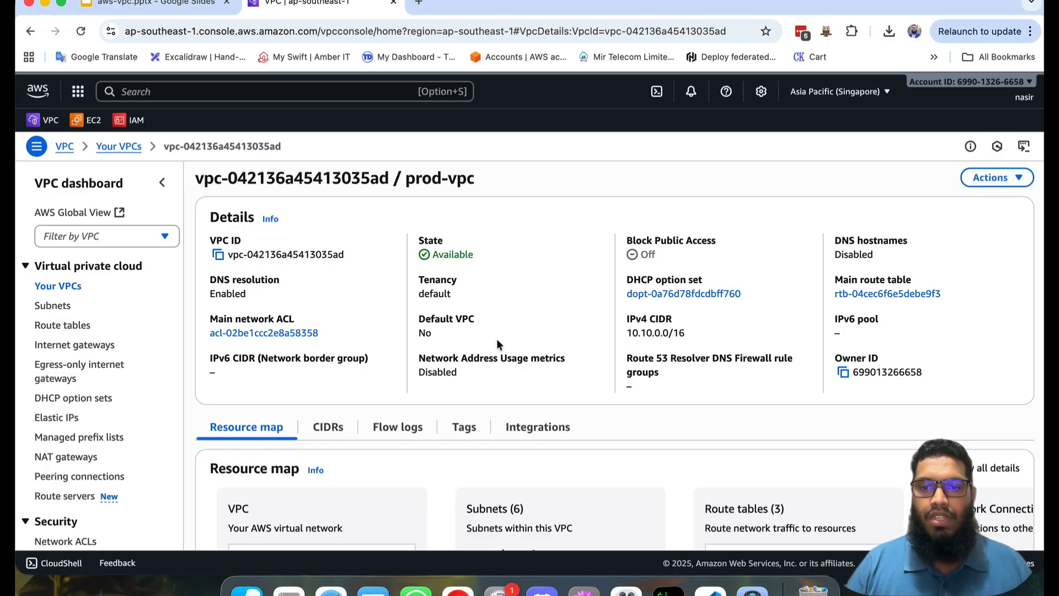
scroll(498, 343, "down", 3)
scroll(498, 344, "down", 2)
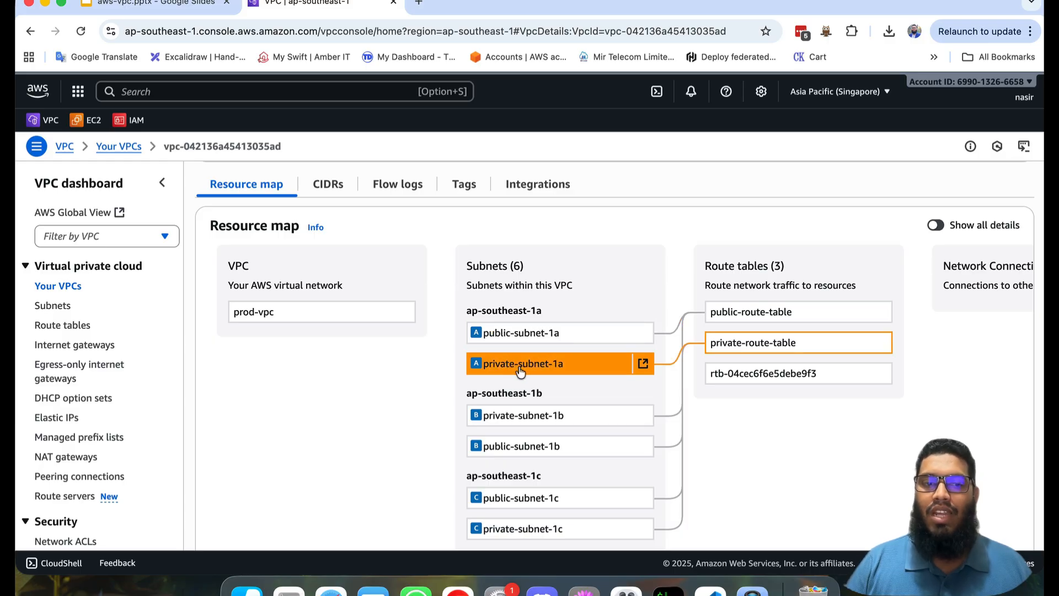
Step: Create an internet gateway with the name tag prod-igw
left_click(69, 345)
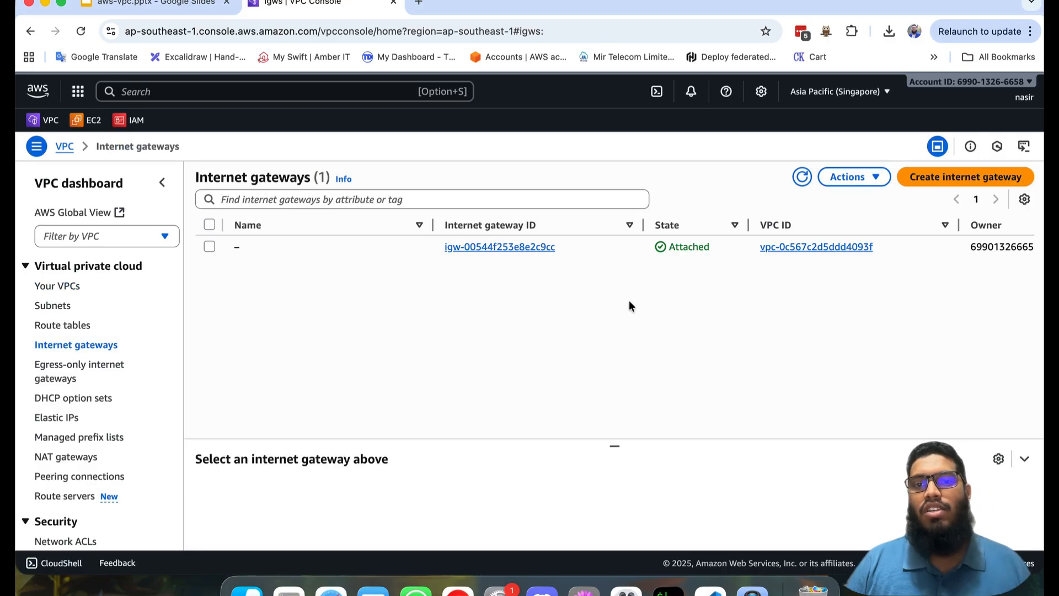
left_click(936, 182)
left_click(354, 282)
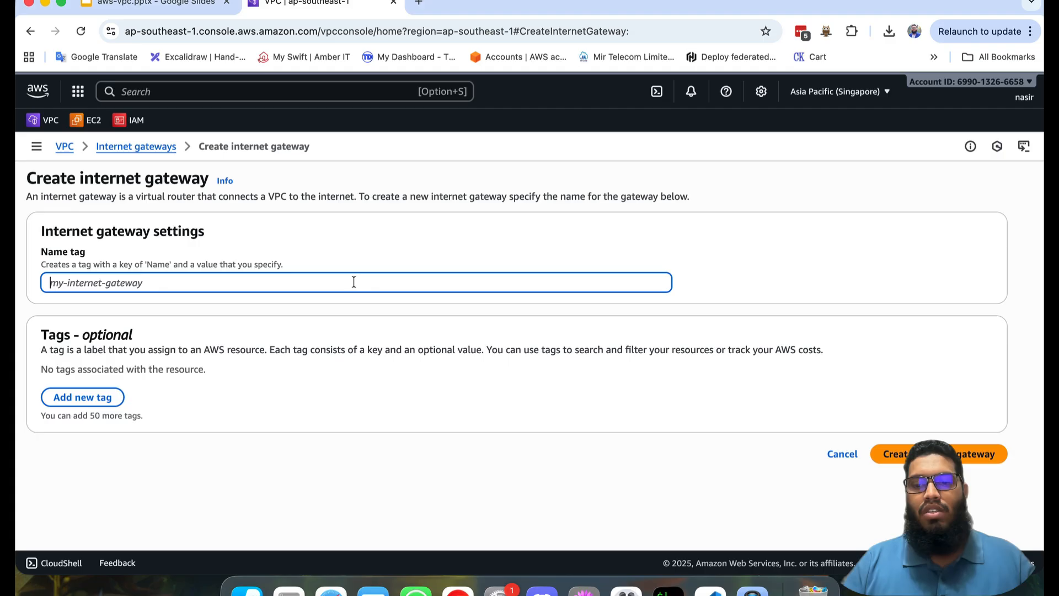
type("prod-igw")
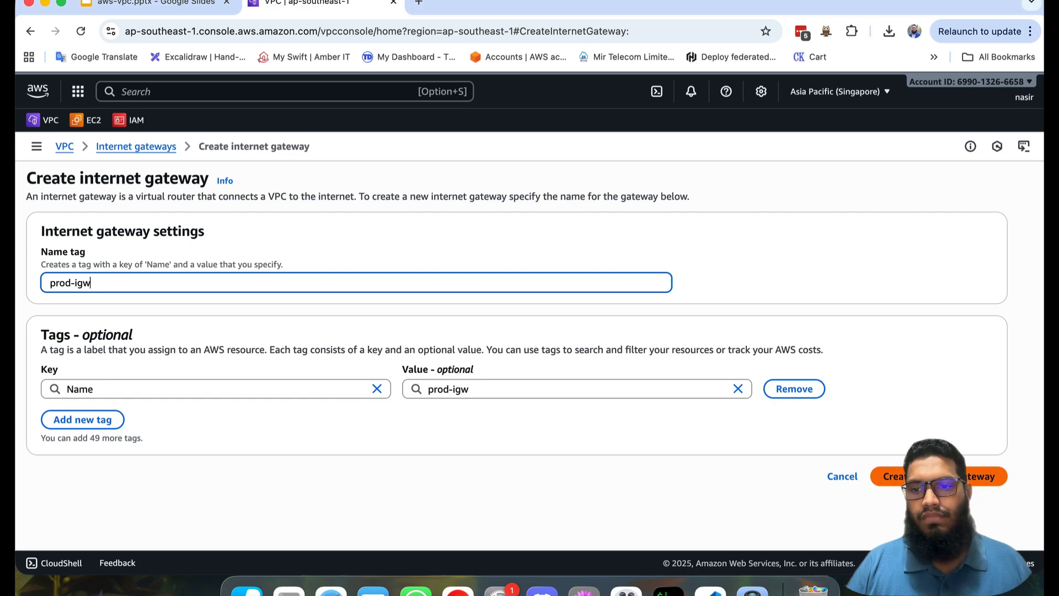
key("Return")
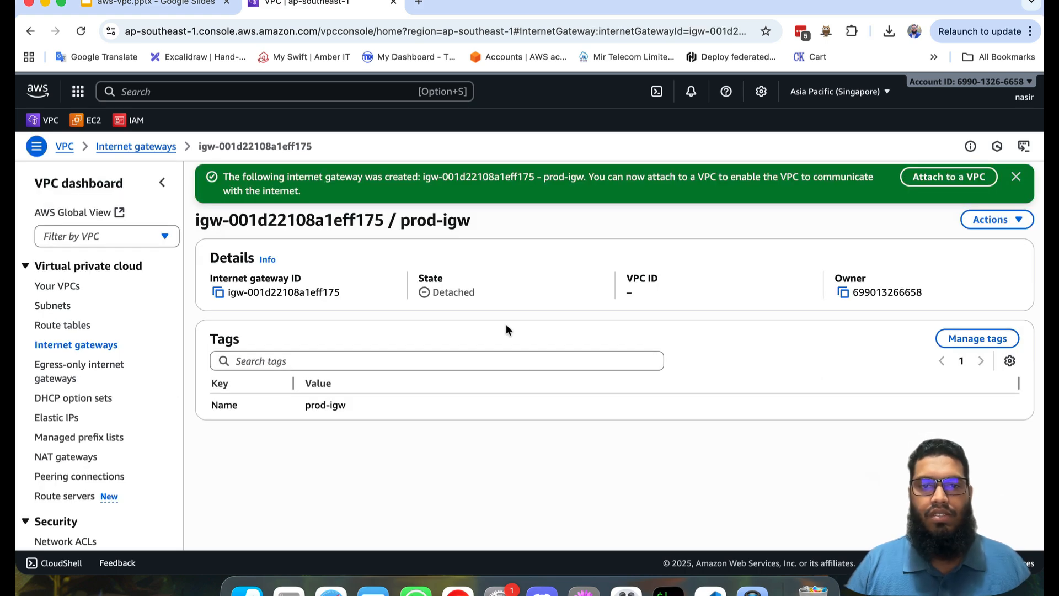
Step: Attach the prod-igw internet gateway to prod-vpc
left_click(1004, 218)
left_click(978, 244)
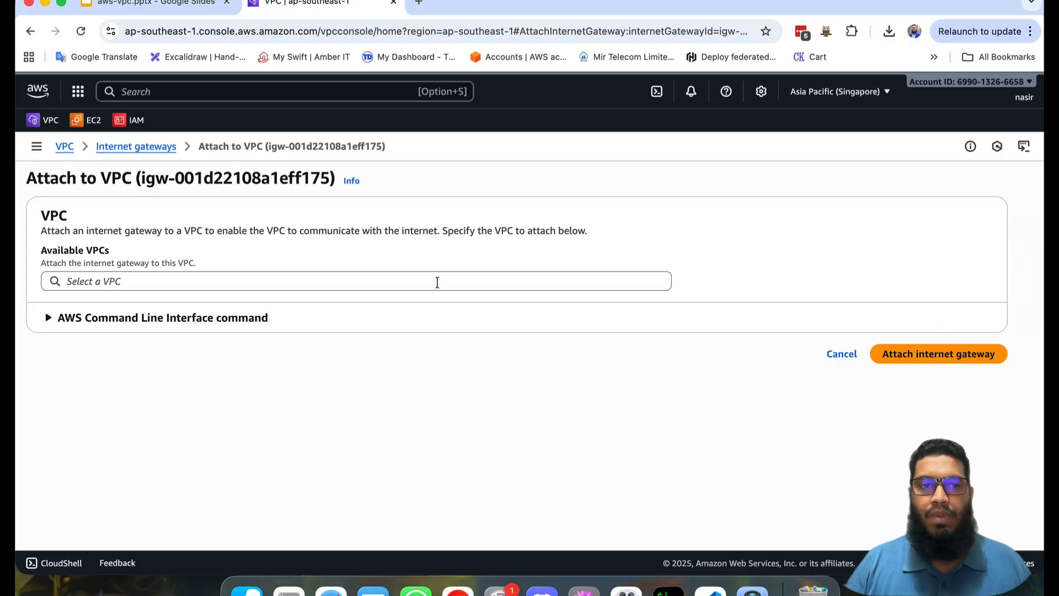
left_click(350, 287)
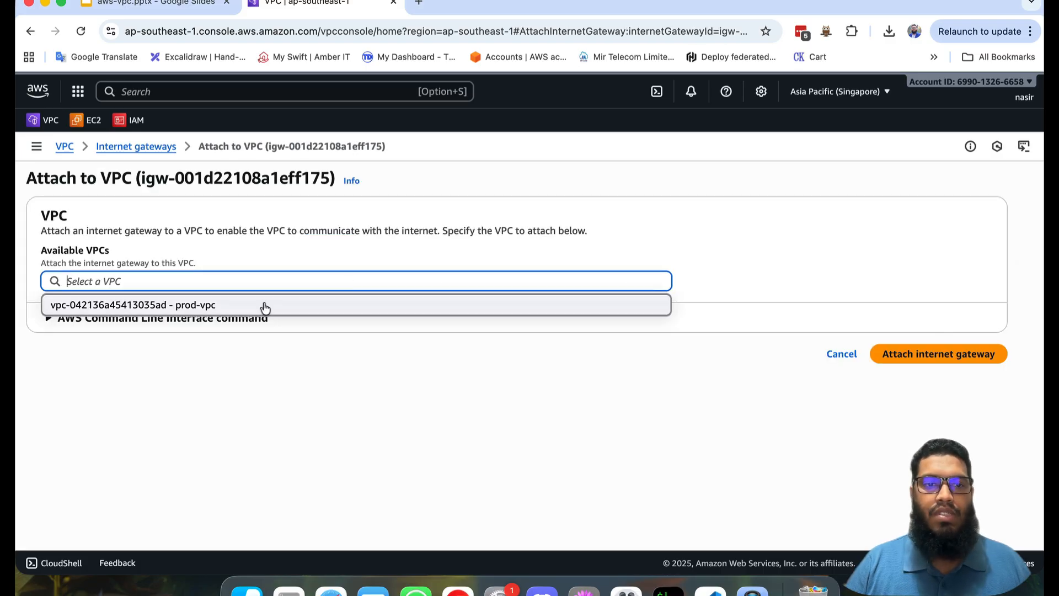
left_click(165, 305)
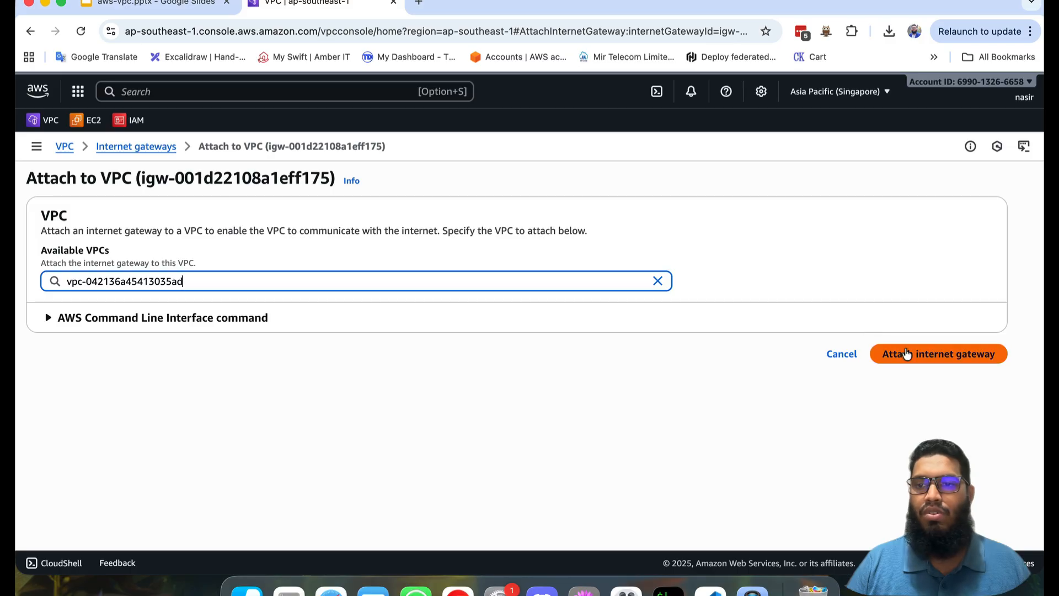
left_click(905, 354)
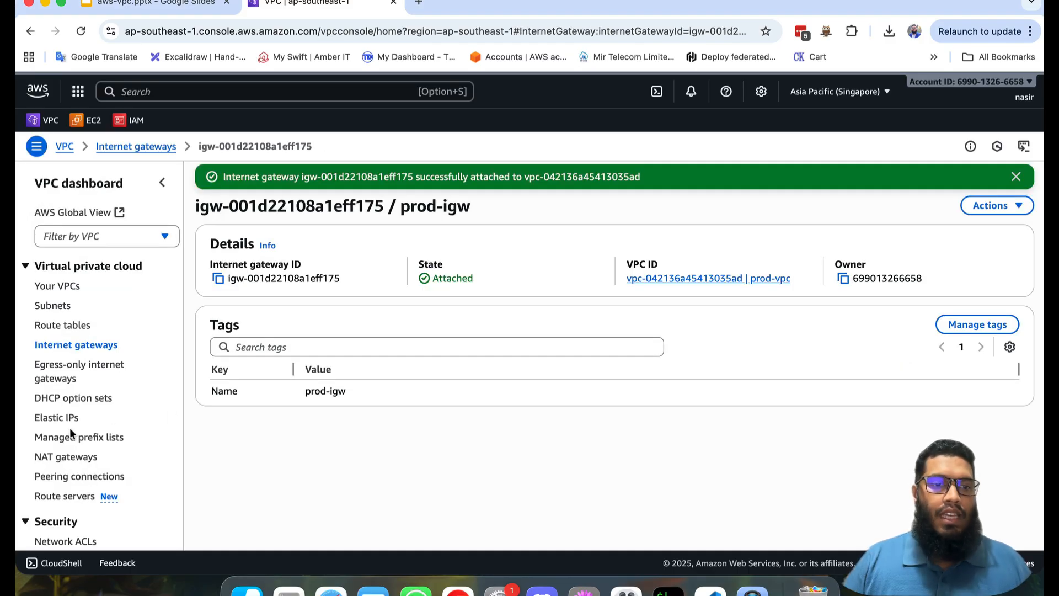
Step: Start a new NAT gateway named prod-vpc-nat-gateway and place it in public-subnet-1c
left_click(67, 461)
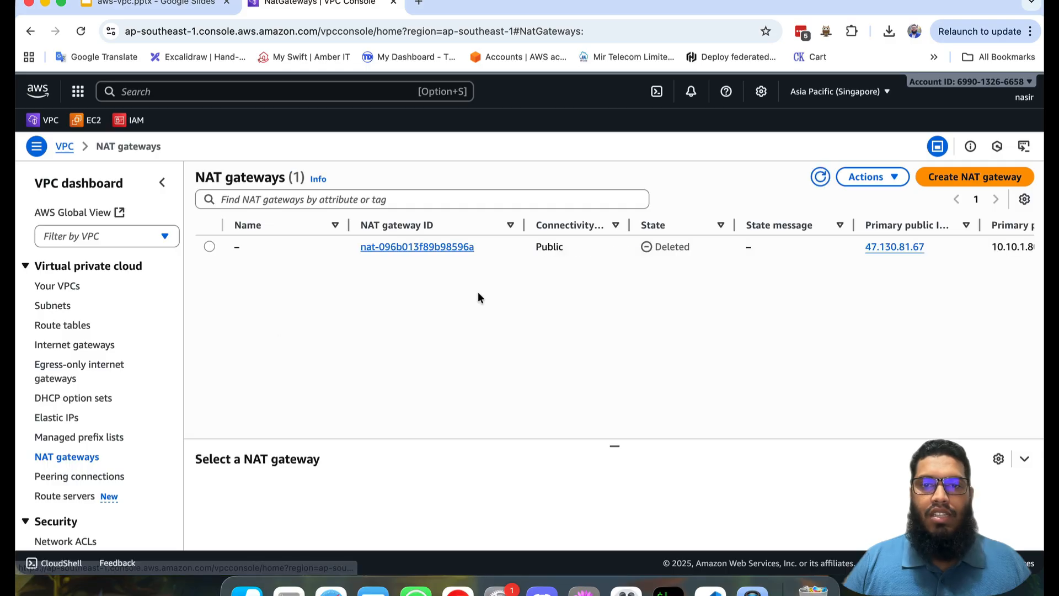
left_click(943, 179)
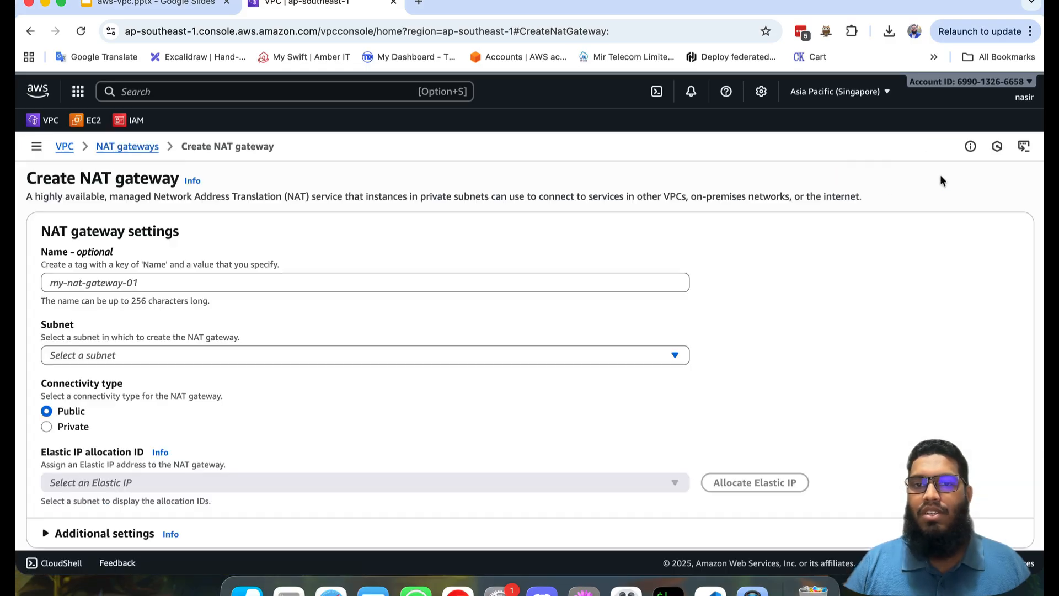
left_click(314, 289)
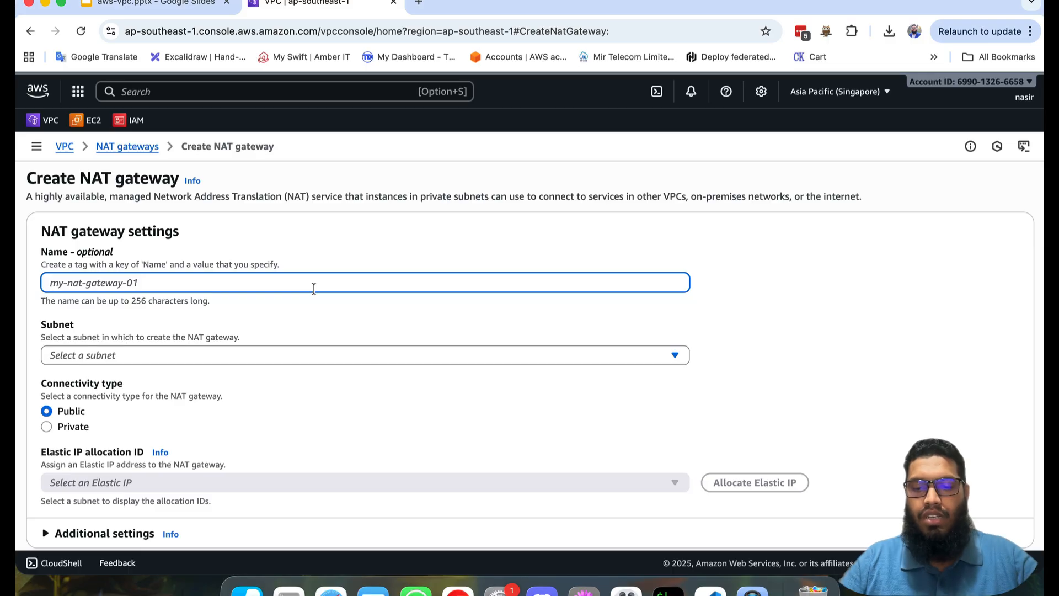
type("prod-vpc-nat-gateway")
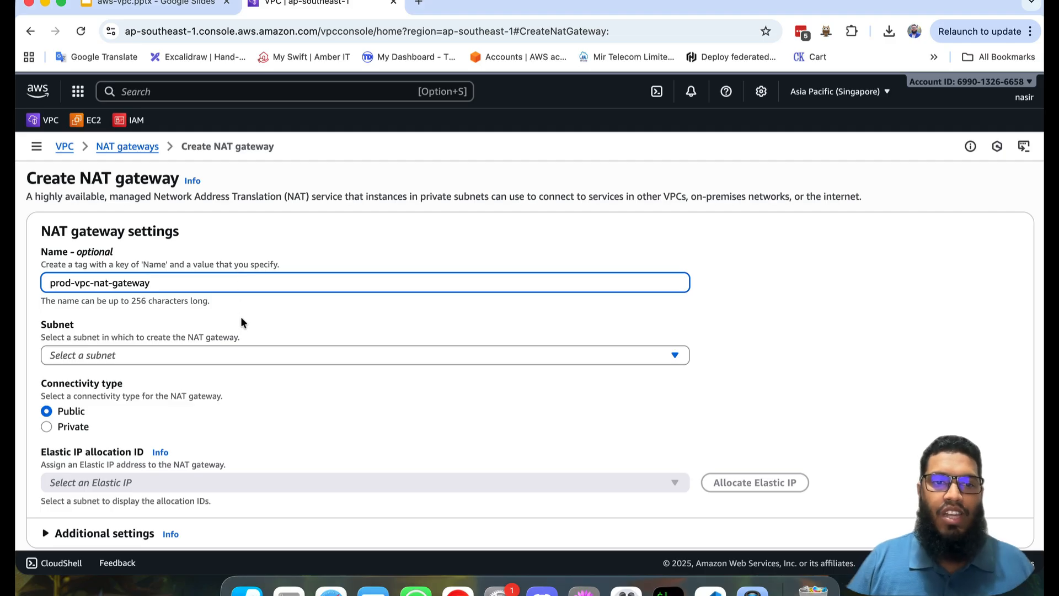
left_click(250, 357)
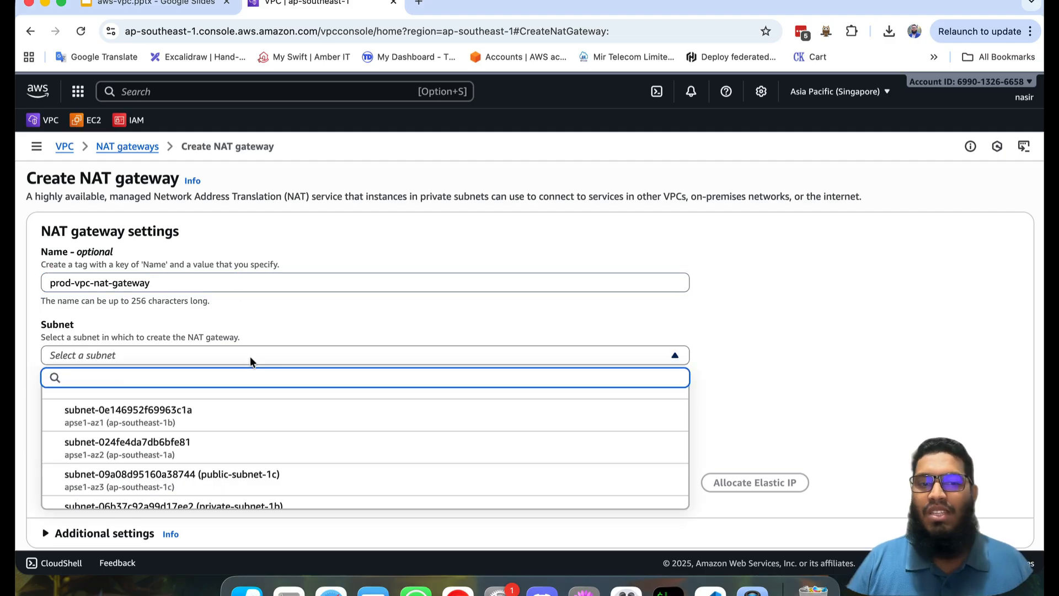
scroll(242, 473, "down", 2)
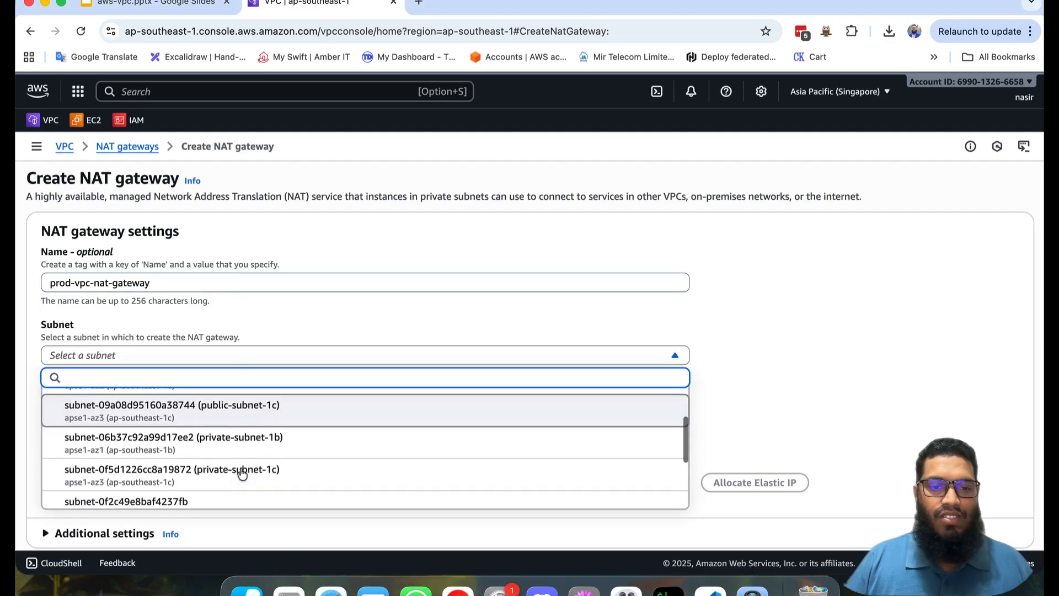
scroll(241, 473, "down", 1)
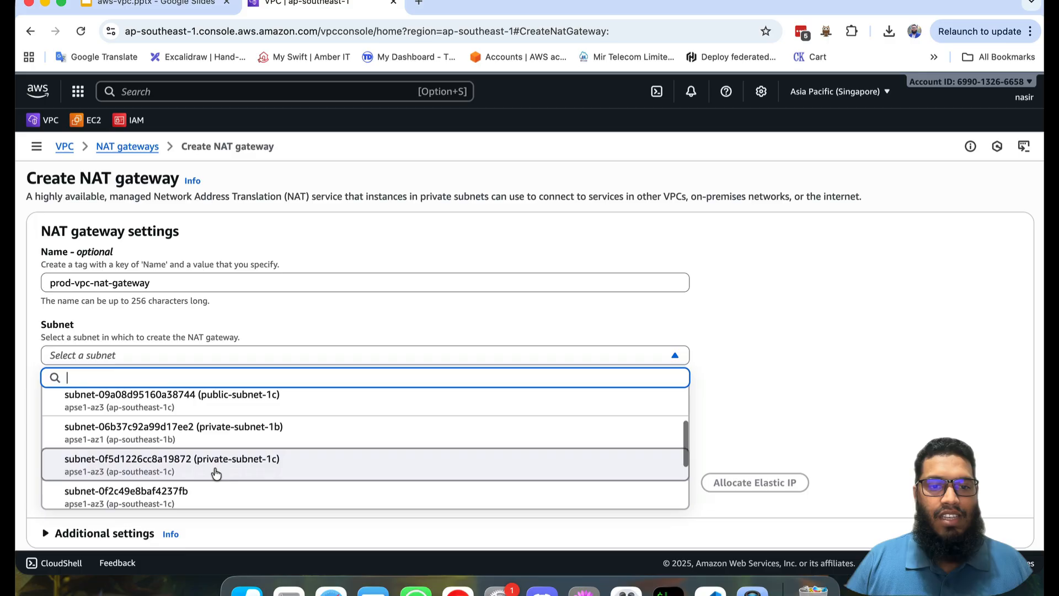
left_click(260, 396)
Step: Allocate a new Elastic IP for the public NAT gateway and create the gateway
scroll(398, 420, "down", 2)
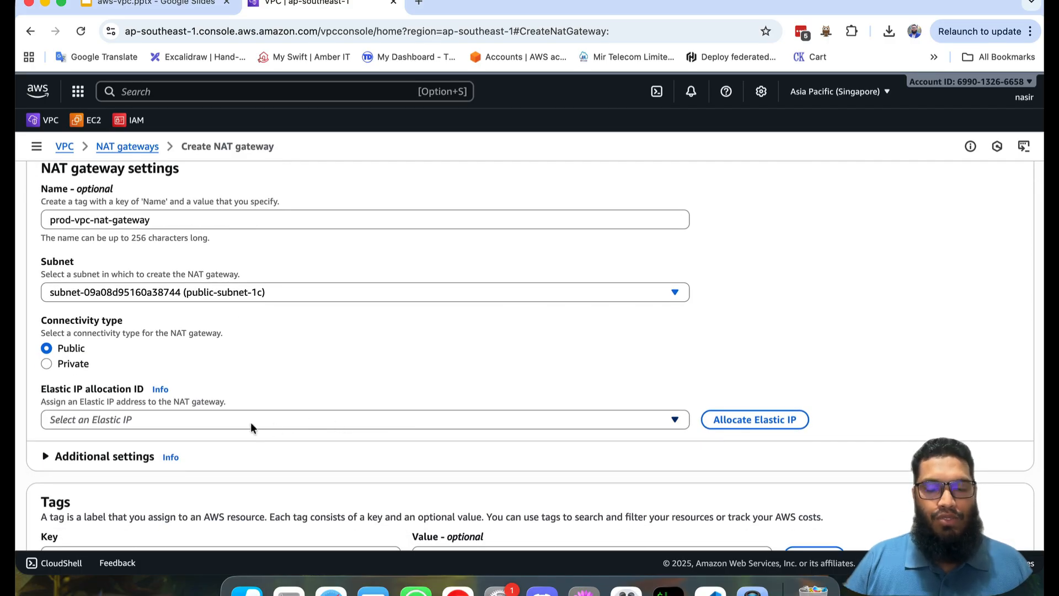
left_click(213, 419)
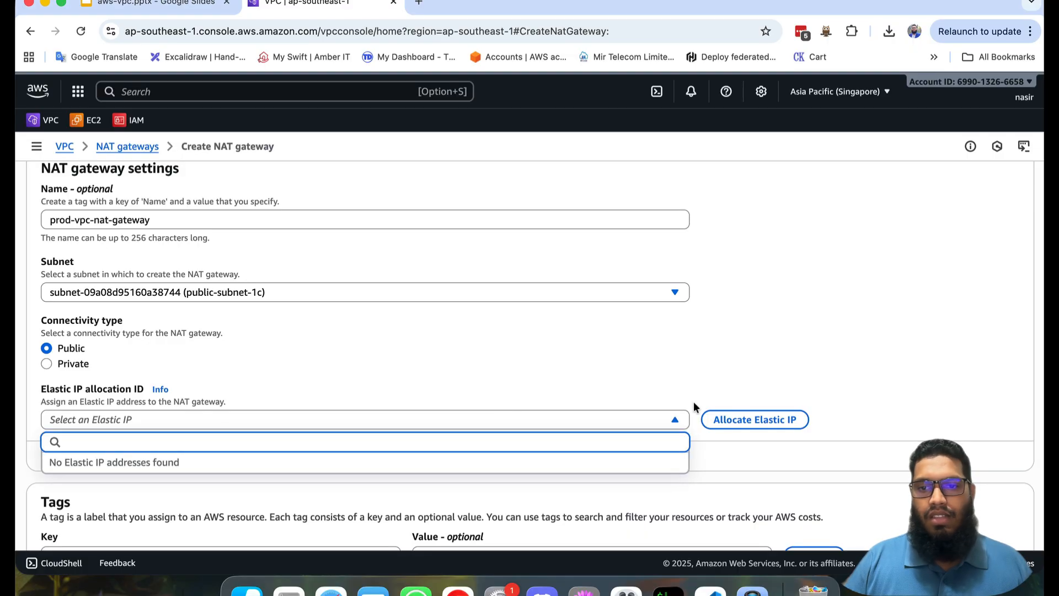
left_click(737, 418)
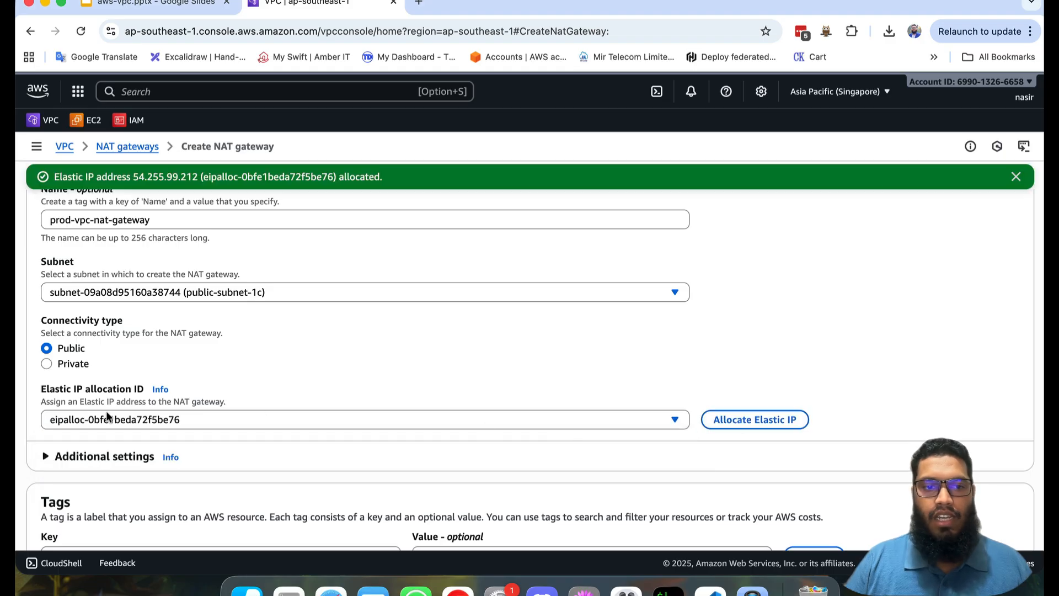
scroll(372, 370, "down", 3)
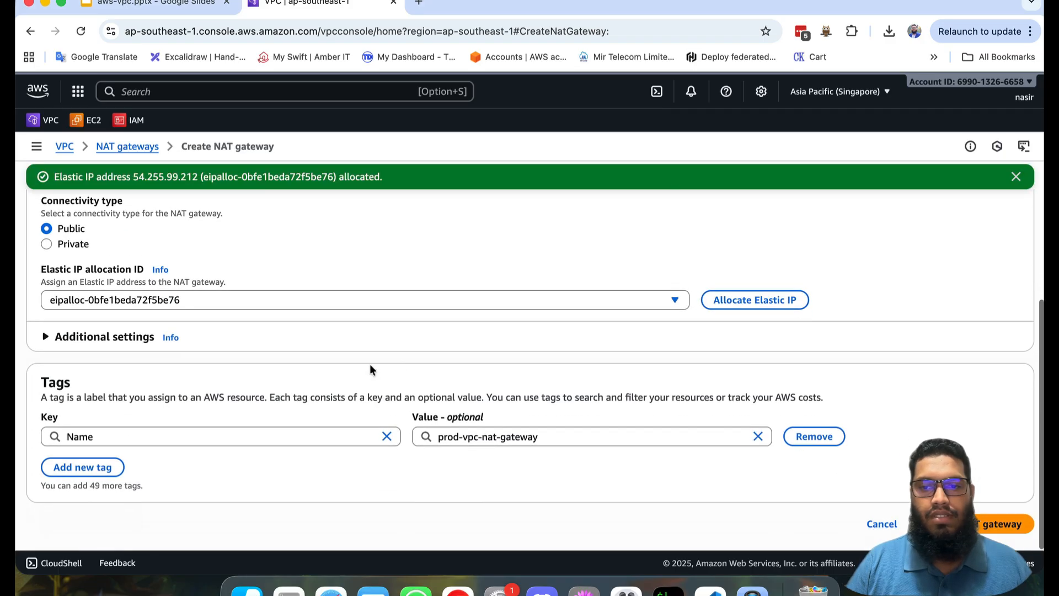
left_click(991, 523)
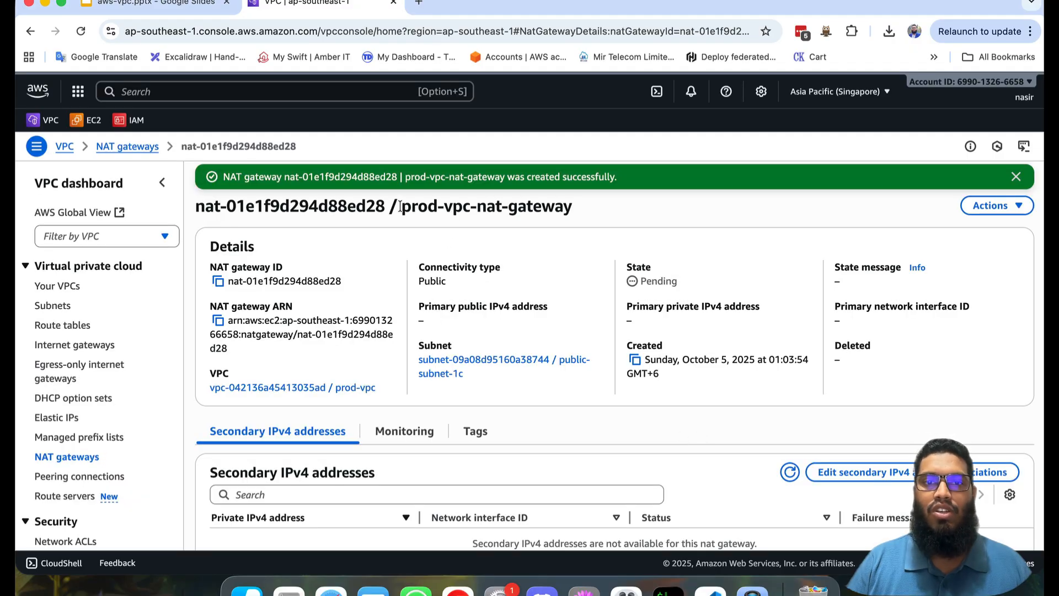
left_click_drag(400, 207, 567, 209)
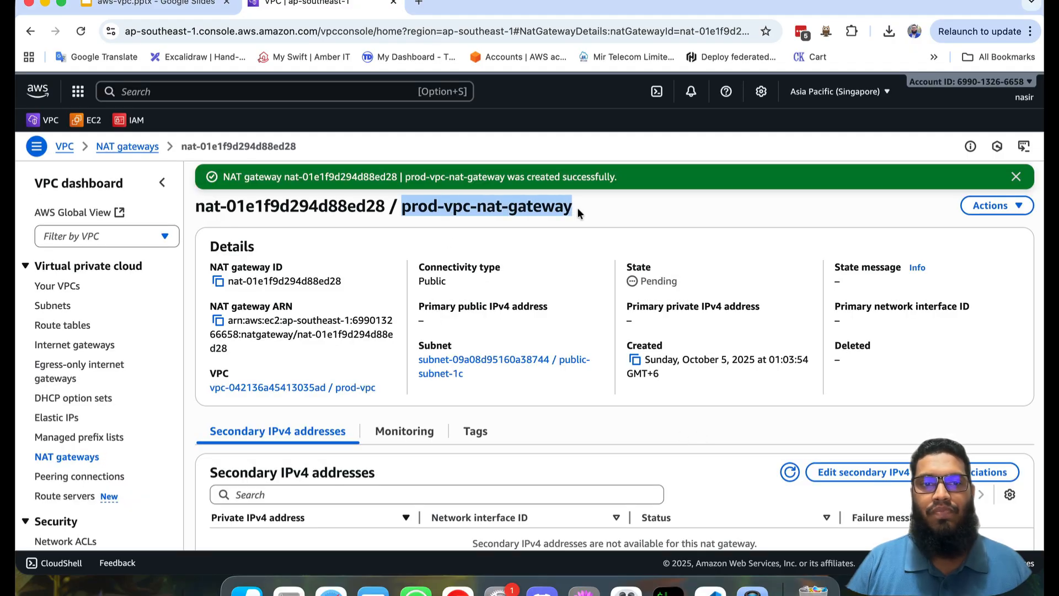
Step: Add a route with destination 0.0.0.0/0 to private-route-table
left_click(73, 323)
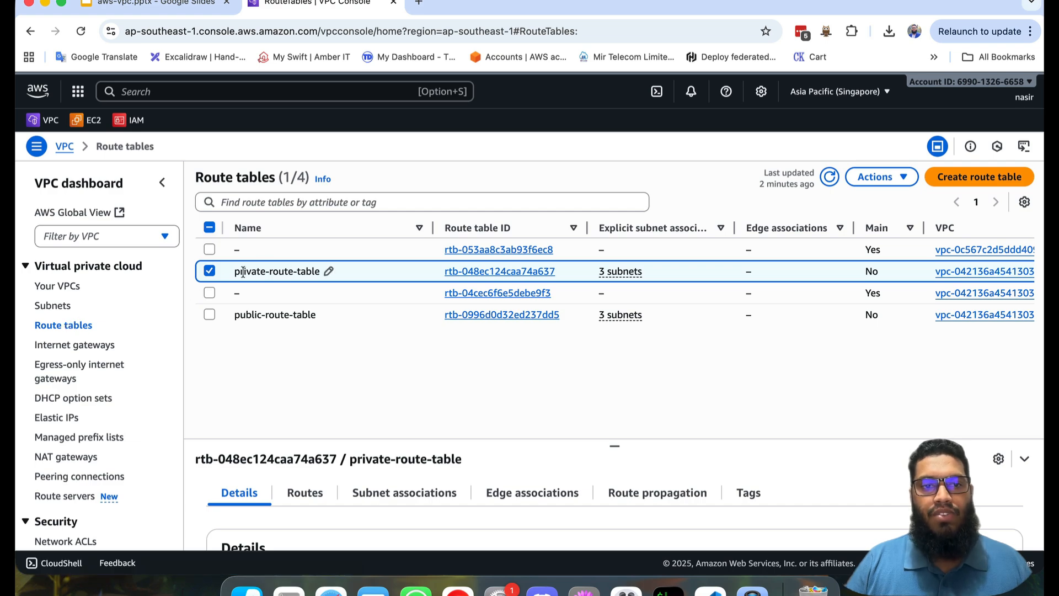
left_click(478, 271)
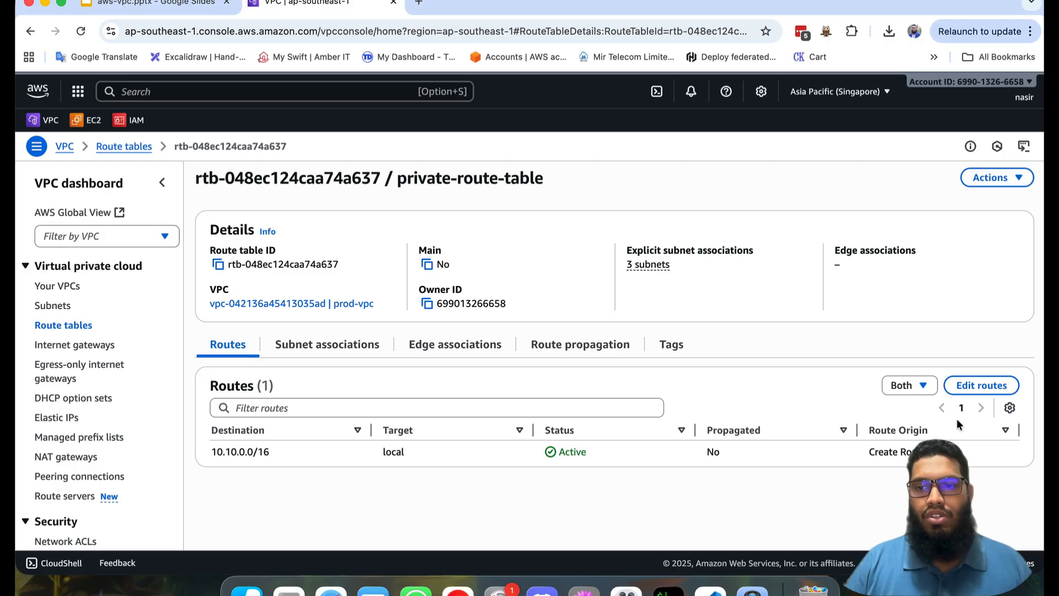
left_click(984, 386)
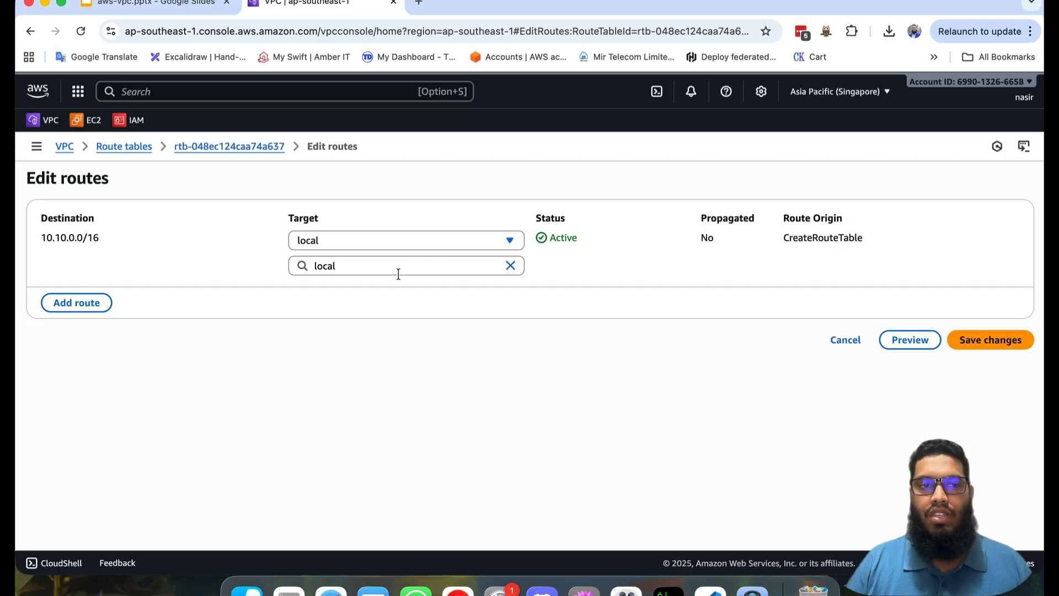
left_click(85, 308)
left_click(141, 289)
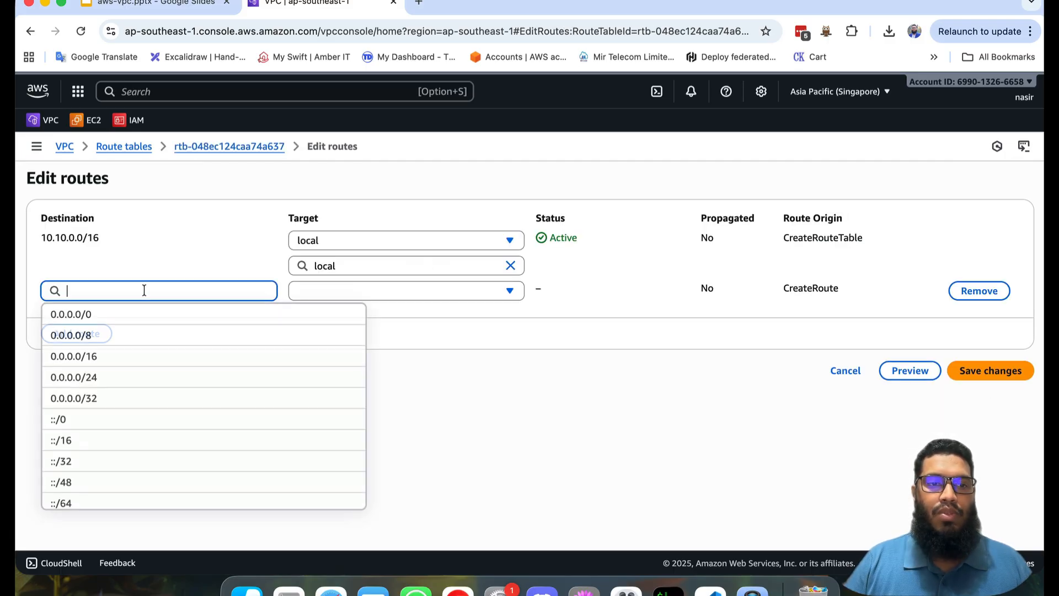
left_click(106, 313)
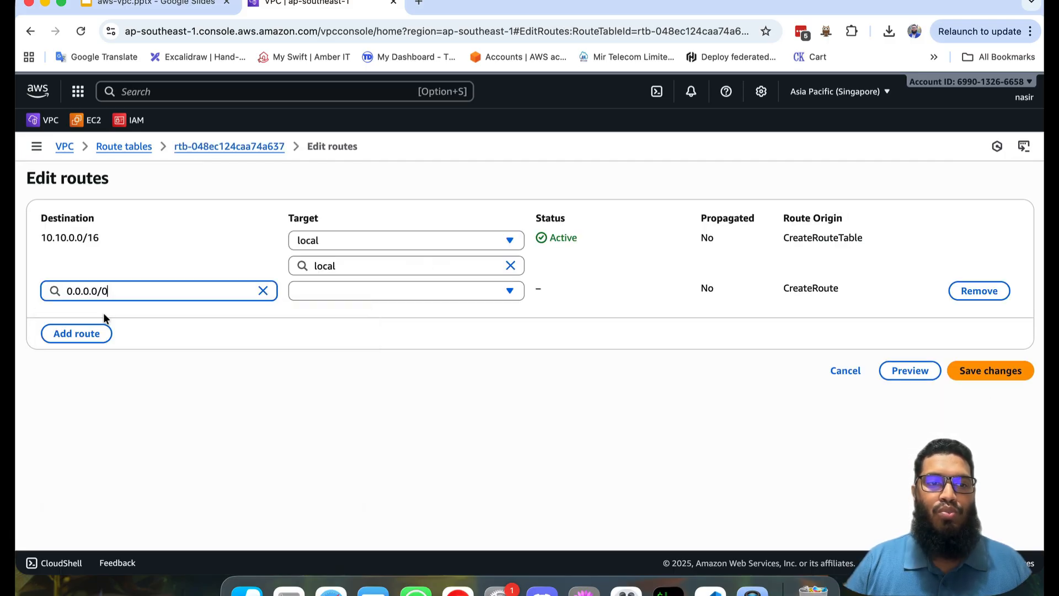
Step: Target the new 0.0.0.0/0 route at the NAT gateway prod-vpc-nat-gateway and save the routes
left_click(356, 291)
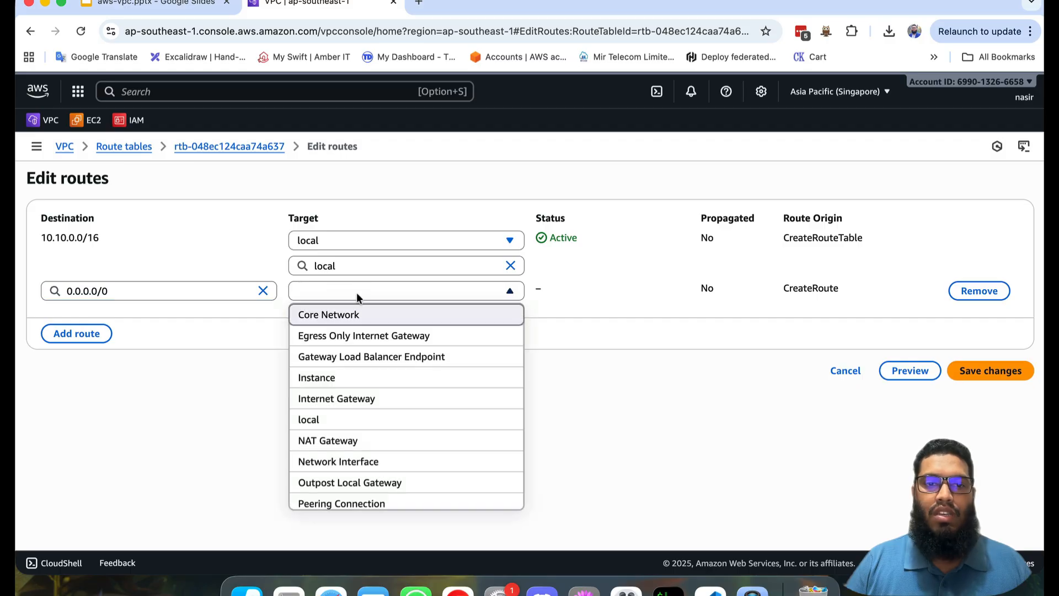
left_click(365, 441)
left_click(454, 312)
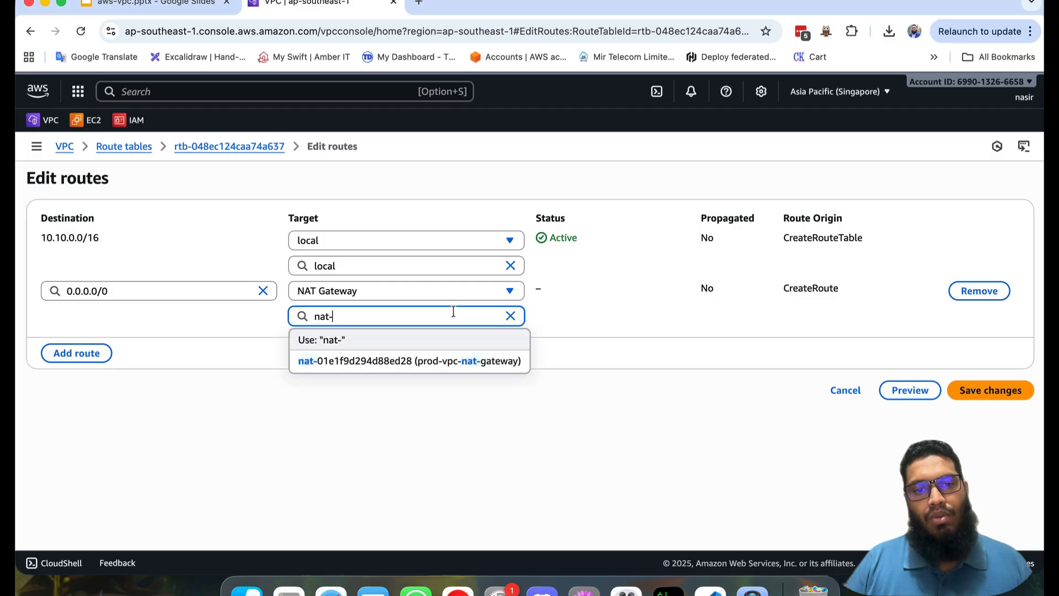
left_click(406, 363)
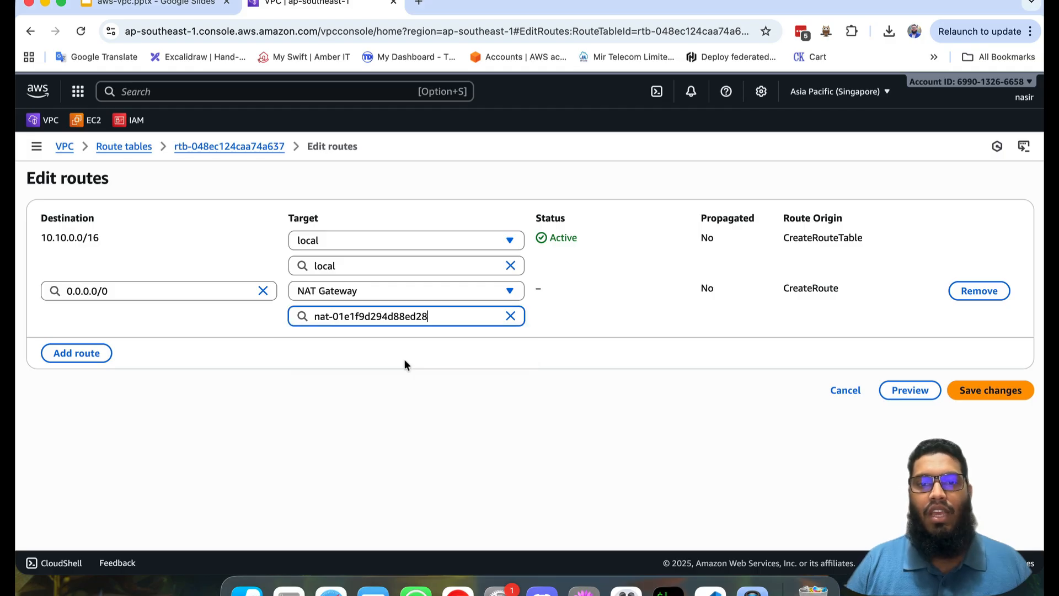
left_click(988, 392)
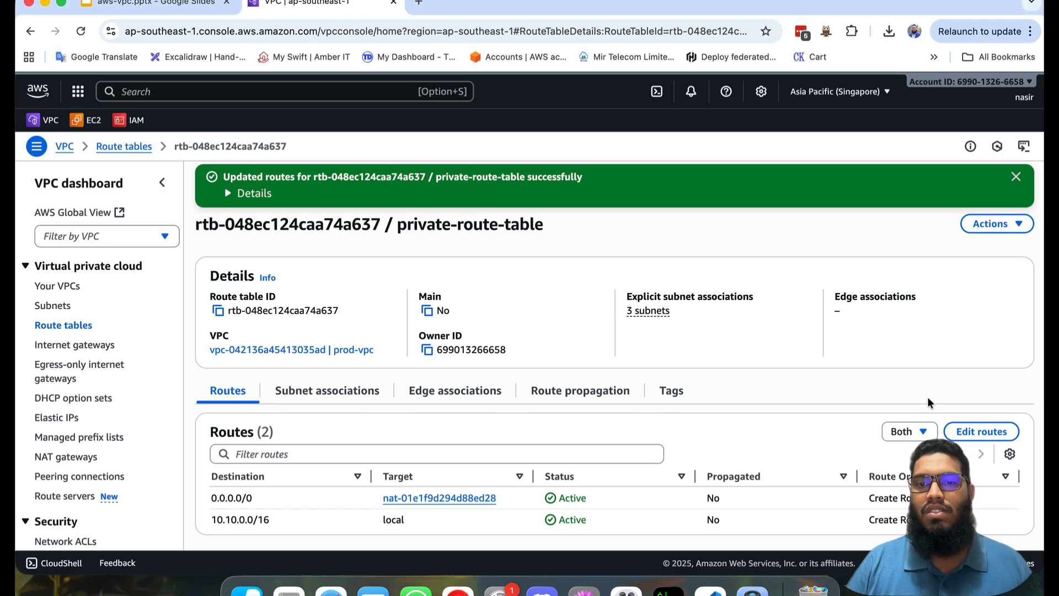
Step: Add a route with destination 0.0.0.0/0 to public-route-table
left_click(63, 325)
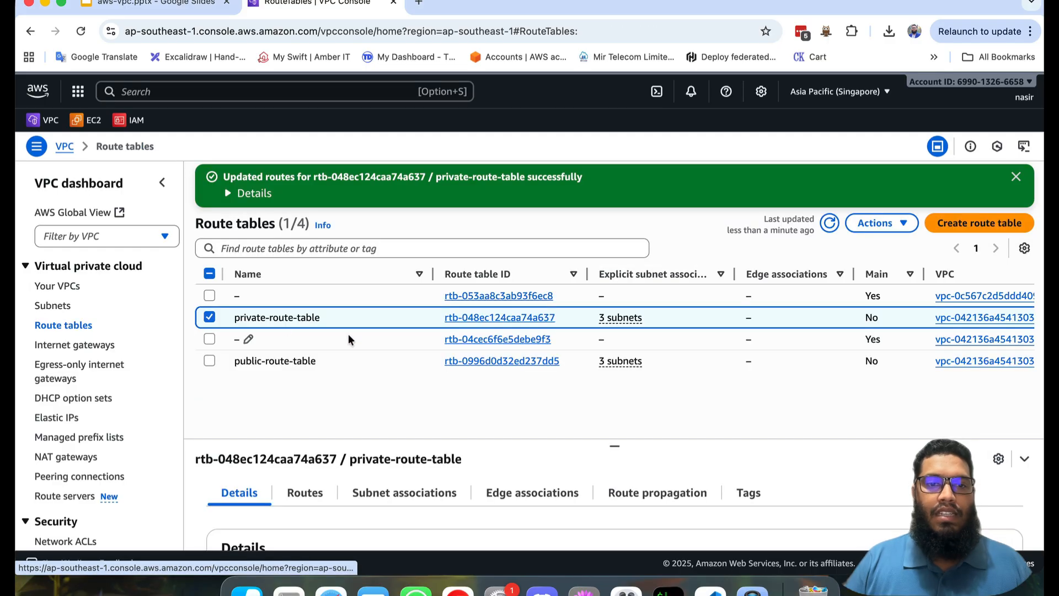
left_click(474, 363)
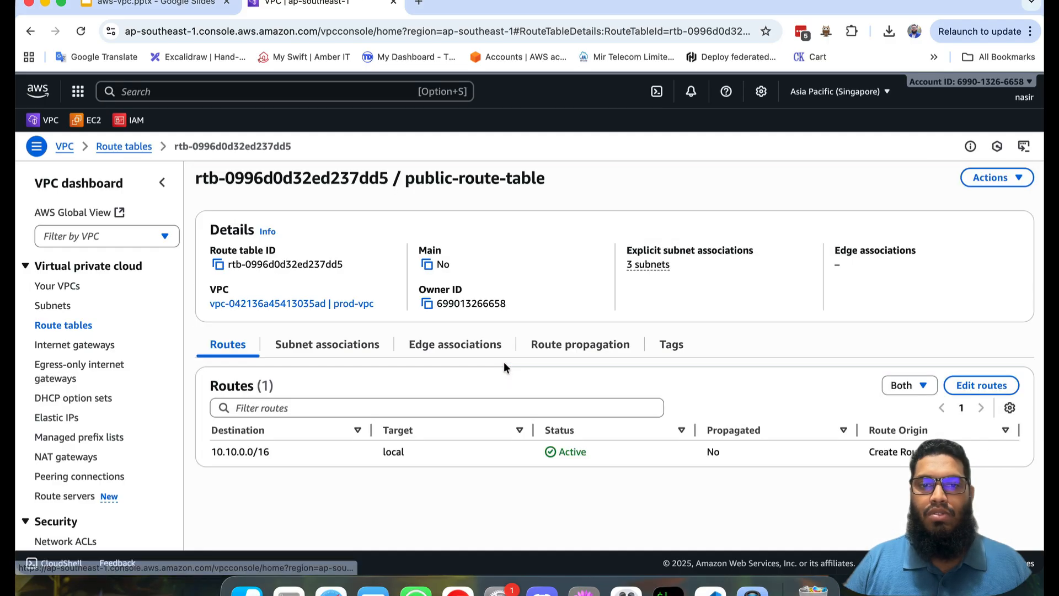
left_click(987, 385)
left_click(83, 303)
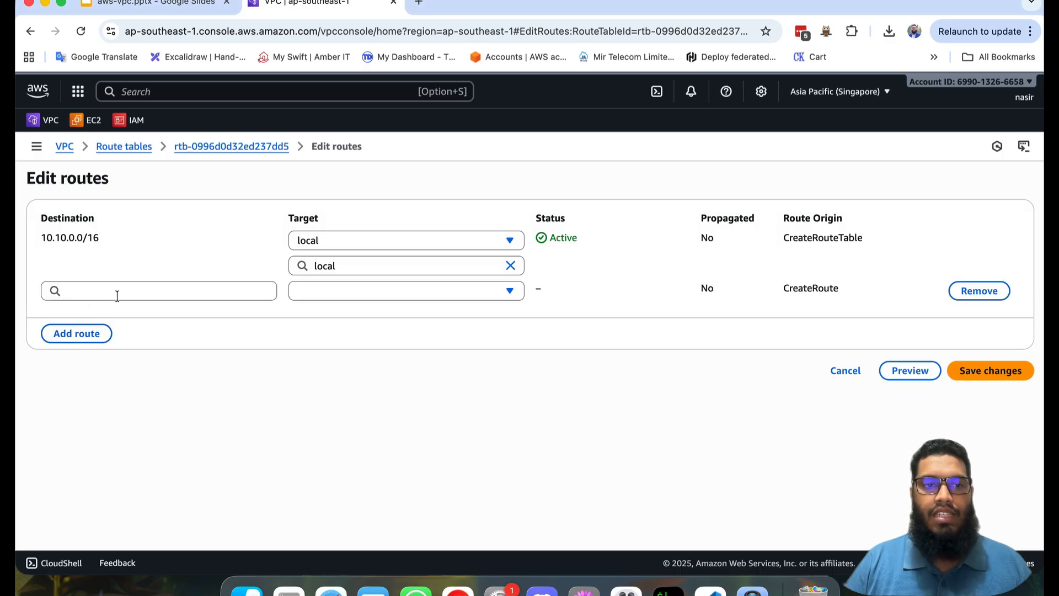
left_click(126, 291)
left_click(102, 316)
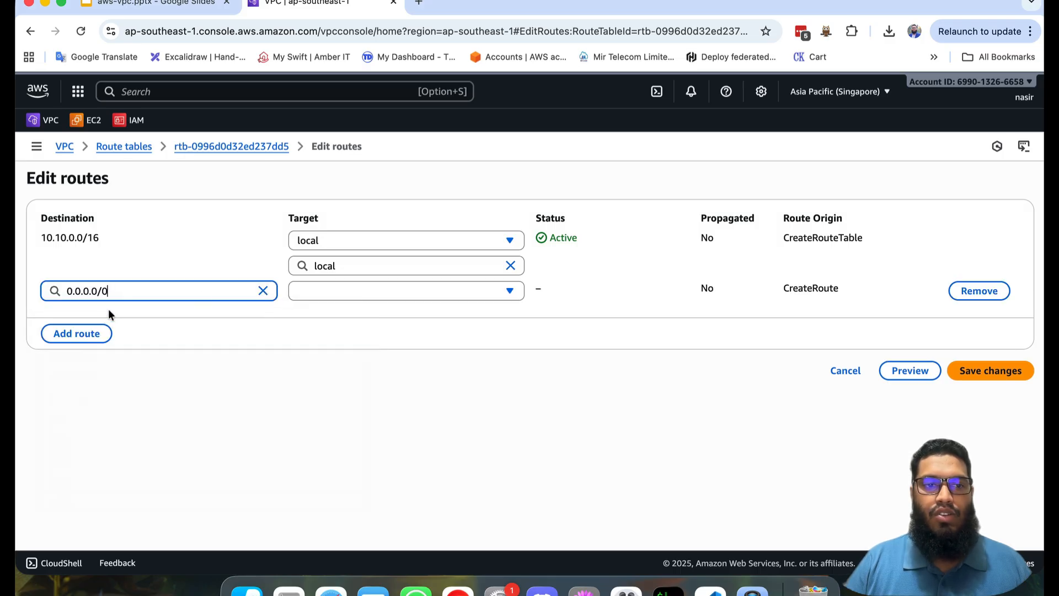
Step: Target the new 0.0.0.0/0 route at the internet gateway prod-igw and save the route changes
left_click(351, 293)
left_click(370, 401)
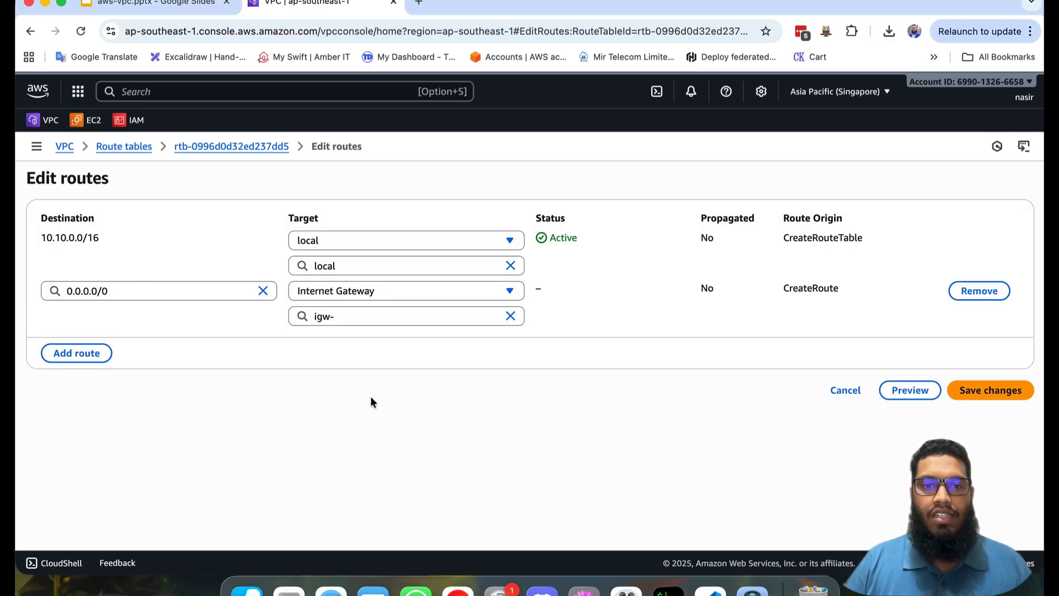
left_click(440, 309)
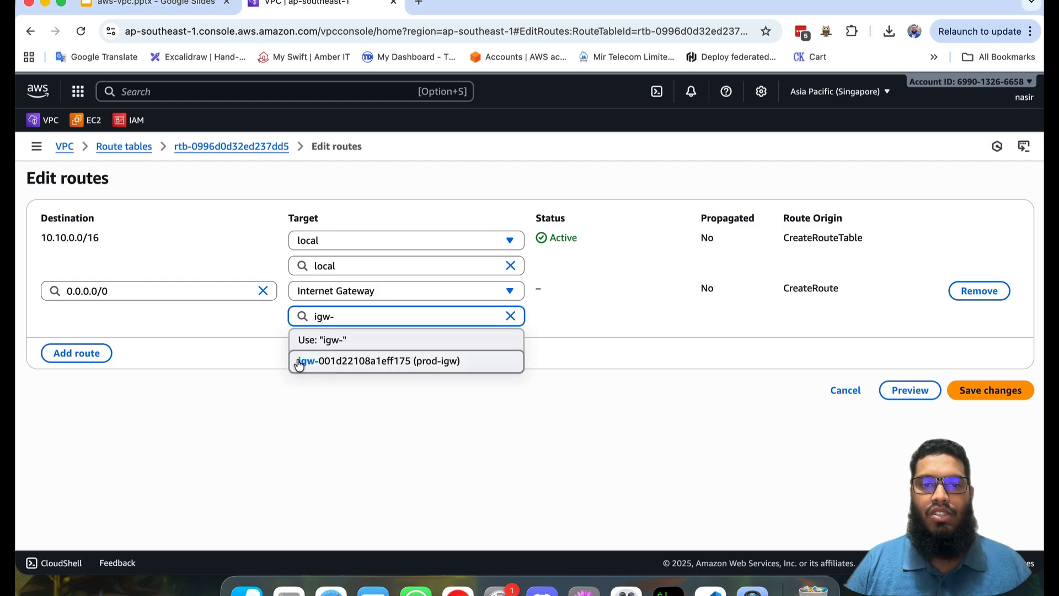
left_click(384, 361)
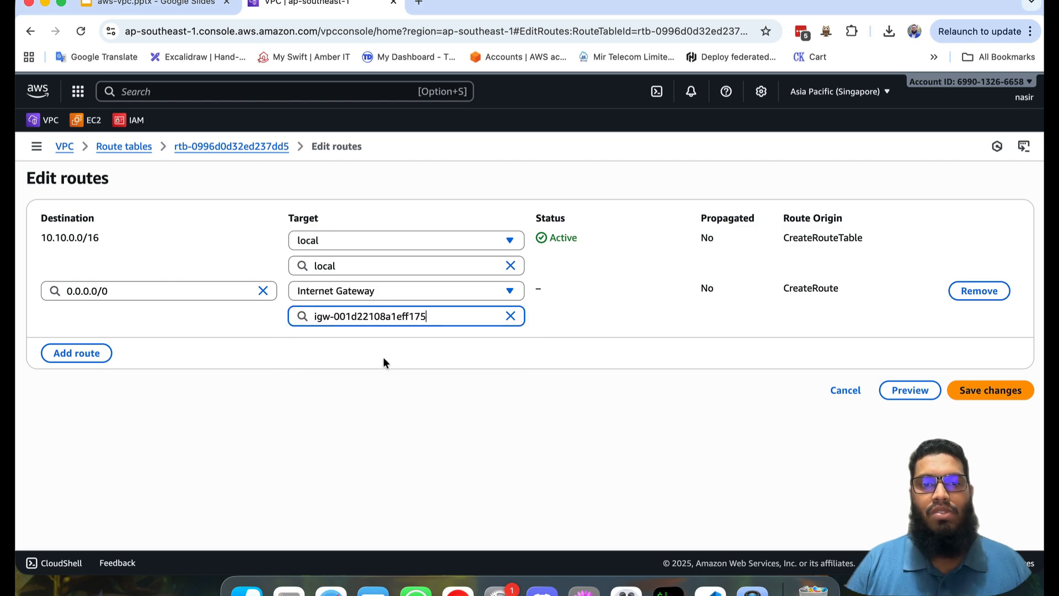
left_click(980, 389)
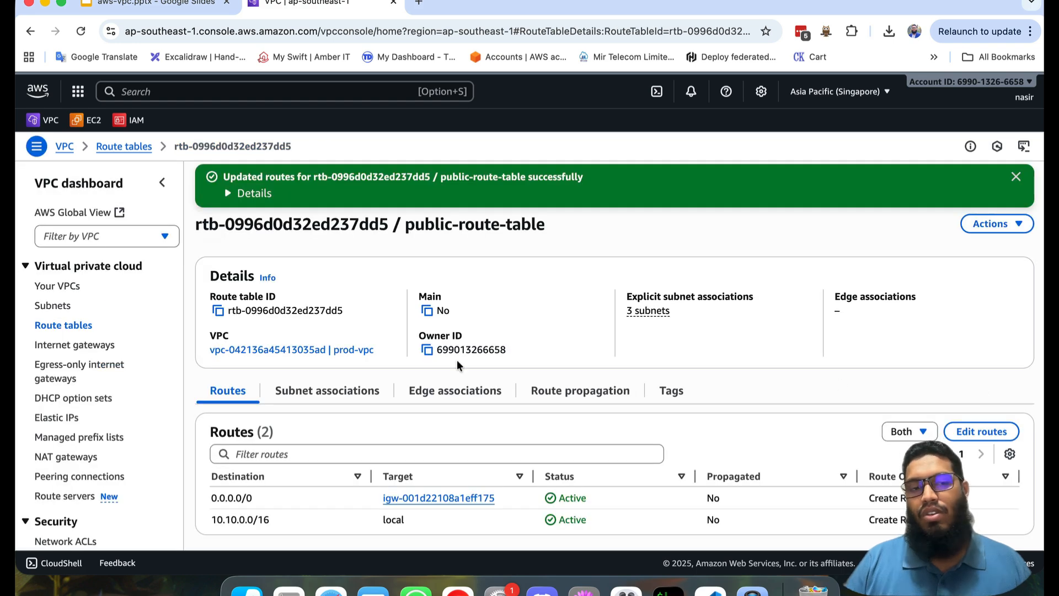
Step: Examine how subnets, route tables and gateways connect in the resource map of prod-vpc
left_click(55, 285)
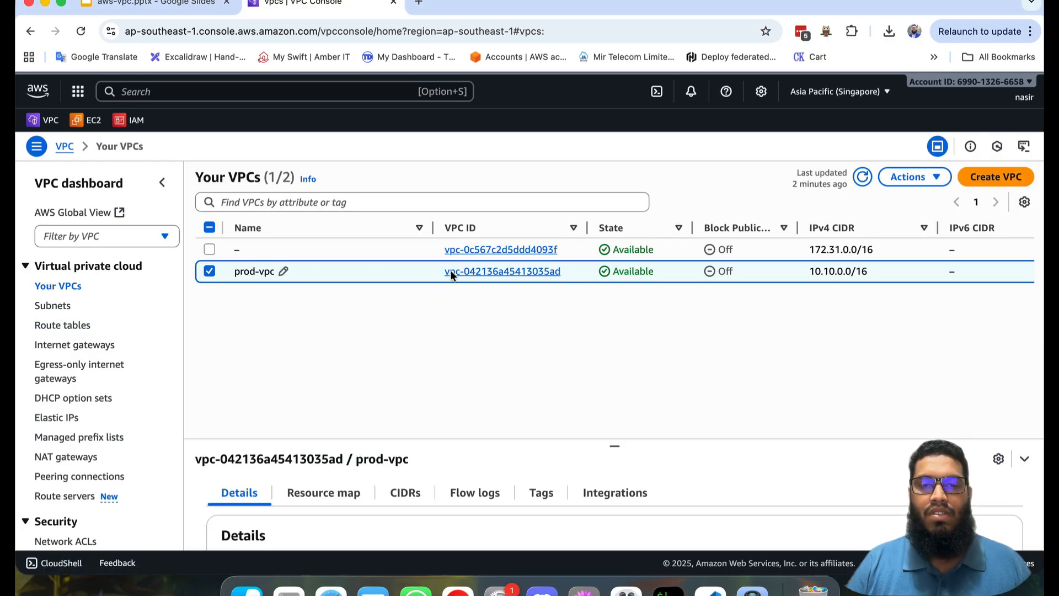
left_click(479, 276)
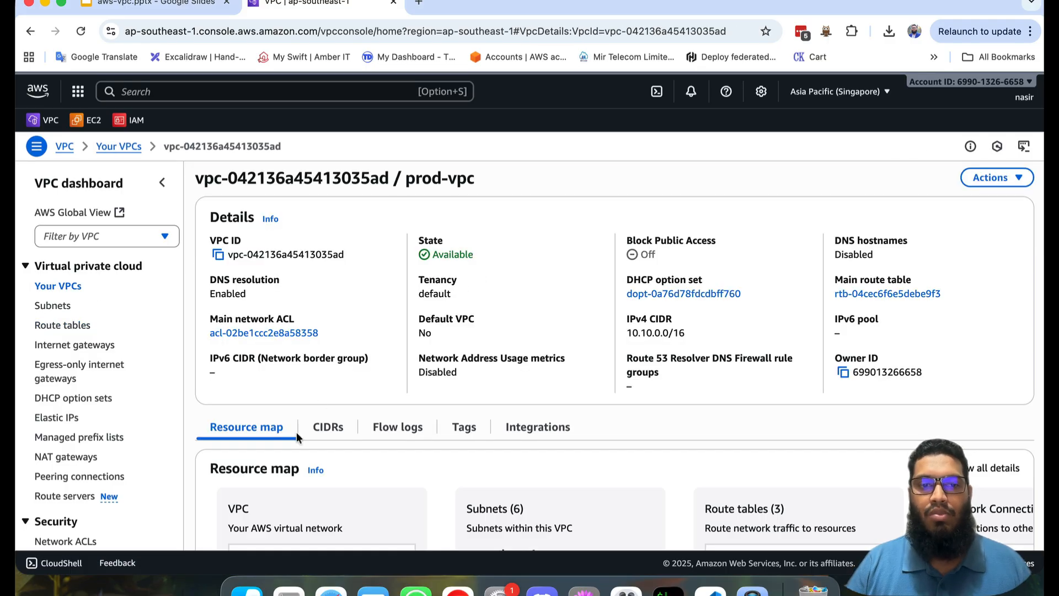
scroll(296, 431, "down", 3)
scroll(296, 432, "down", 2)
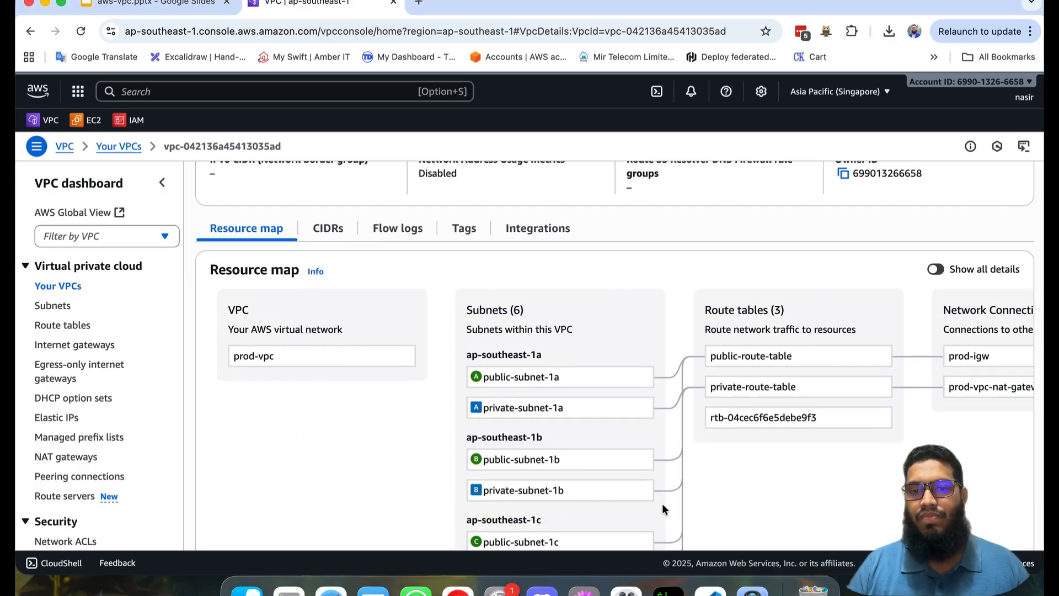
left_click(555, 377)
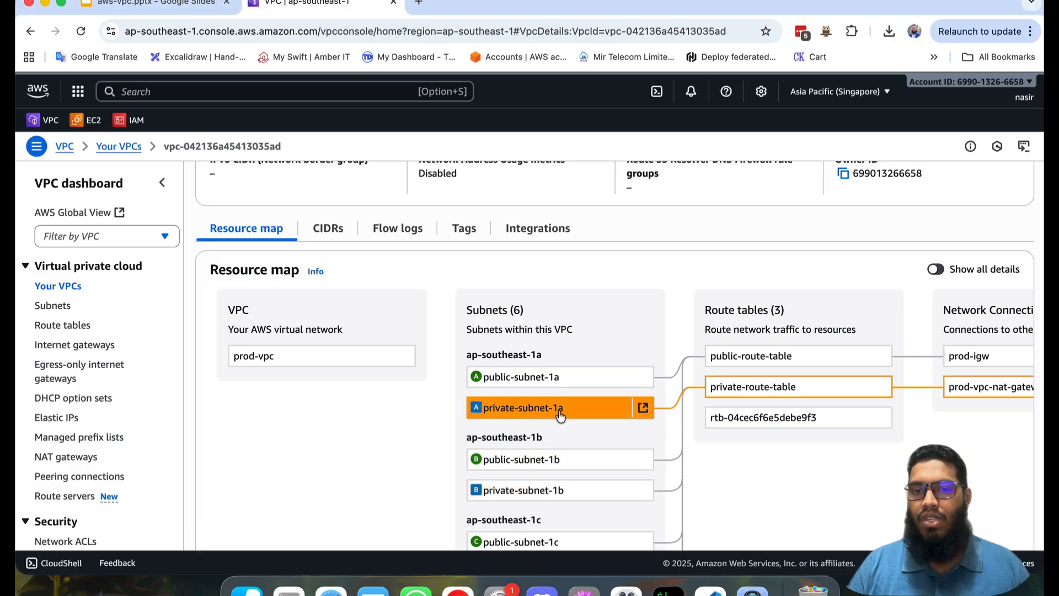
left_click(713, 390)
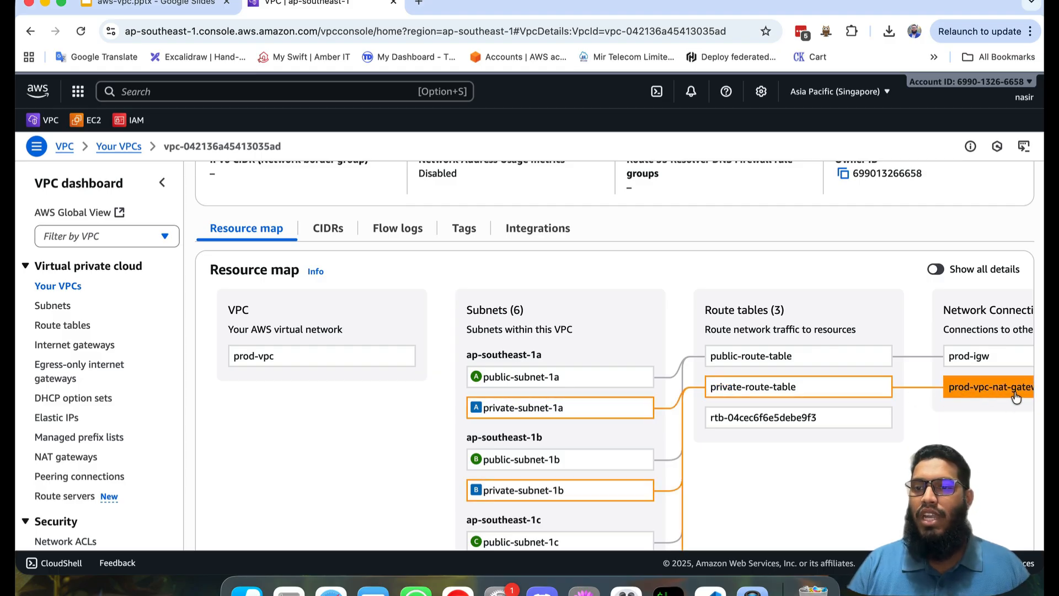
scroll(997, 397, "right", 2)
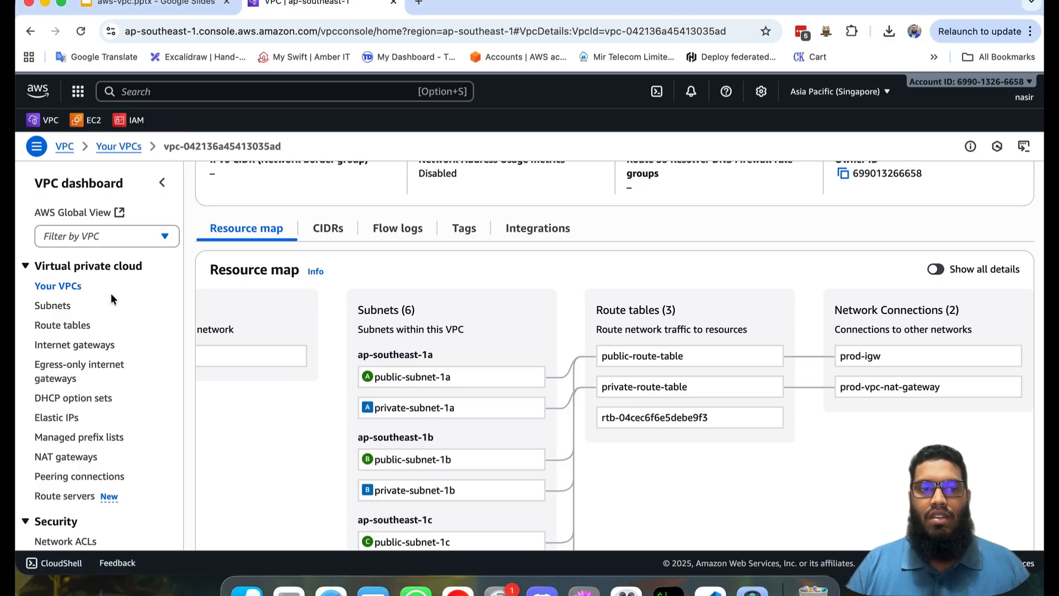
Step: Open the list of subnets
left_click(53, 305)
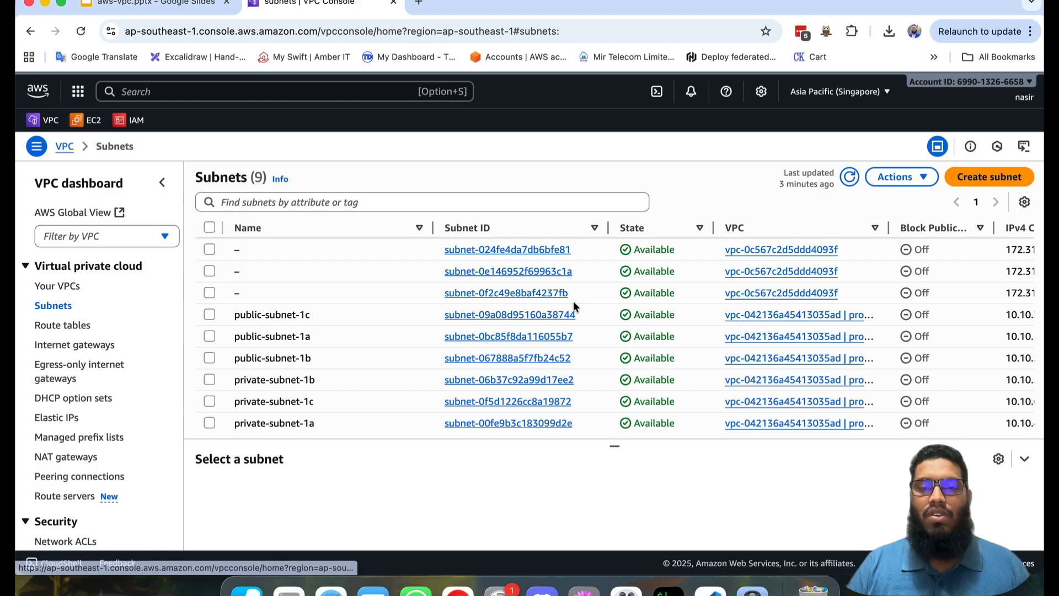